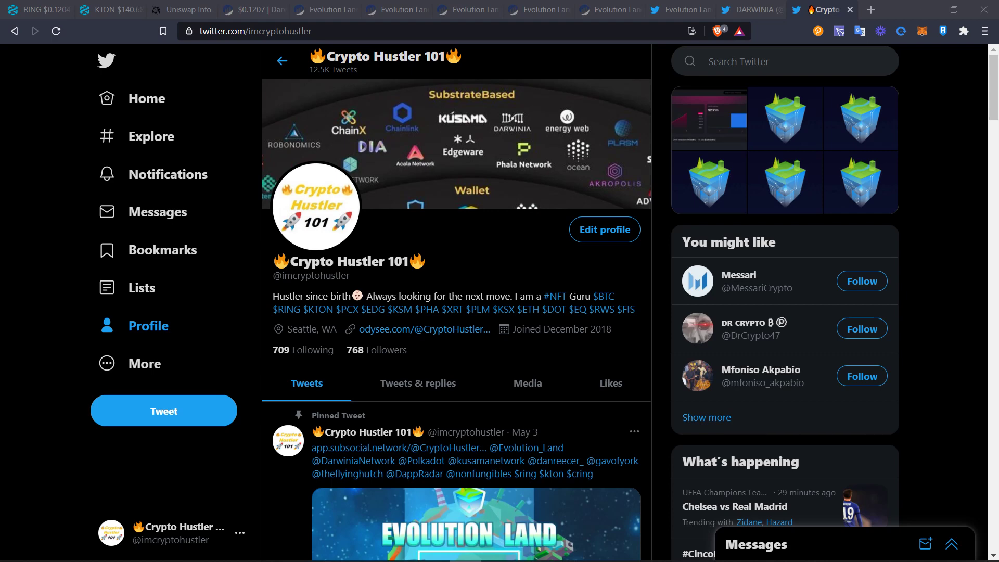
# View the Evolution Land and Darwinia Twitter profiles and the RING and KTON pair charts on DEXTools
pyautogui.click(676, 9)
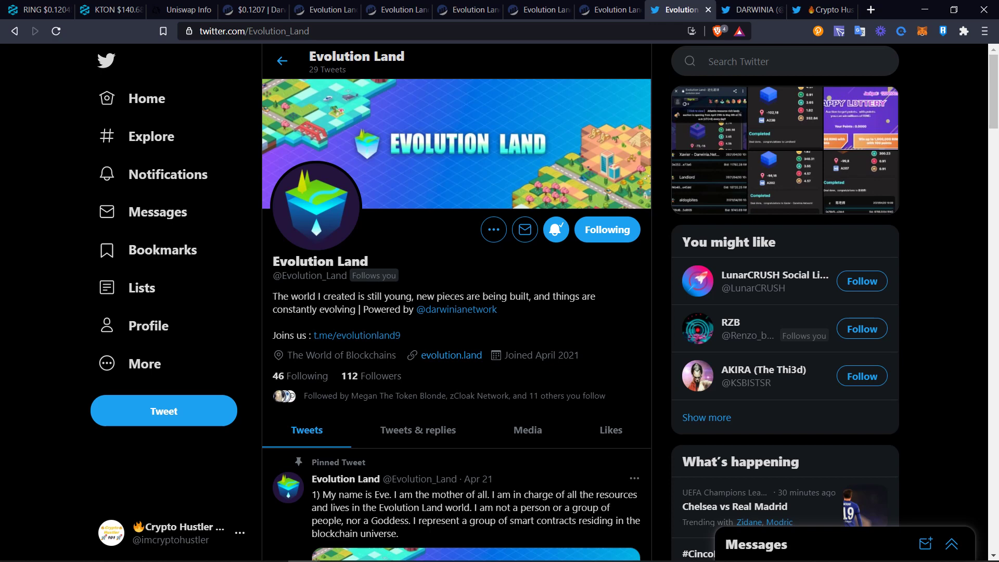
pyautogui.hotkey('ctrl', 'Tab')
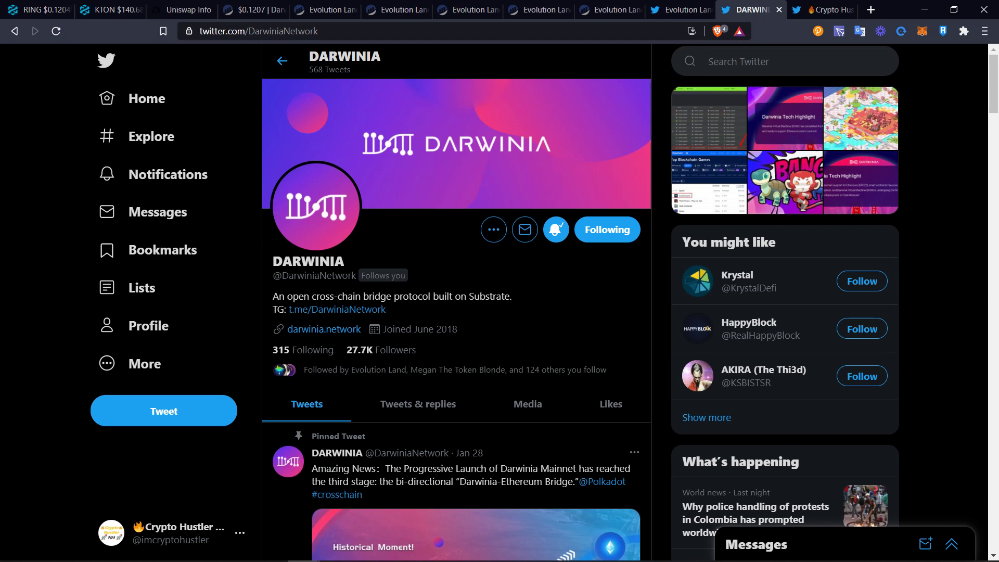
pyautogui.click(37, 9)
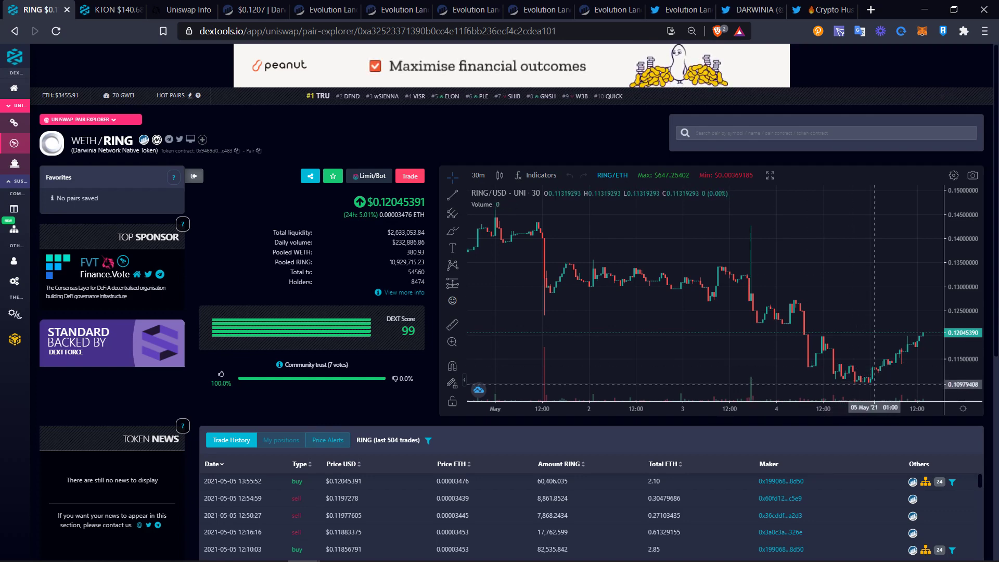
pyautogui.hotkey('ctrl', 'Tab')
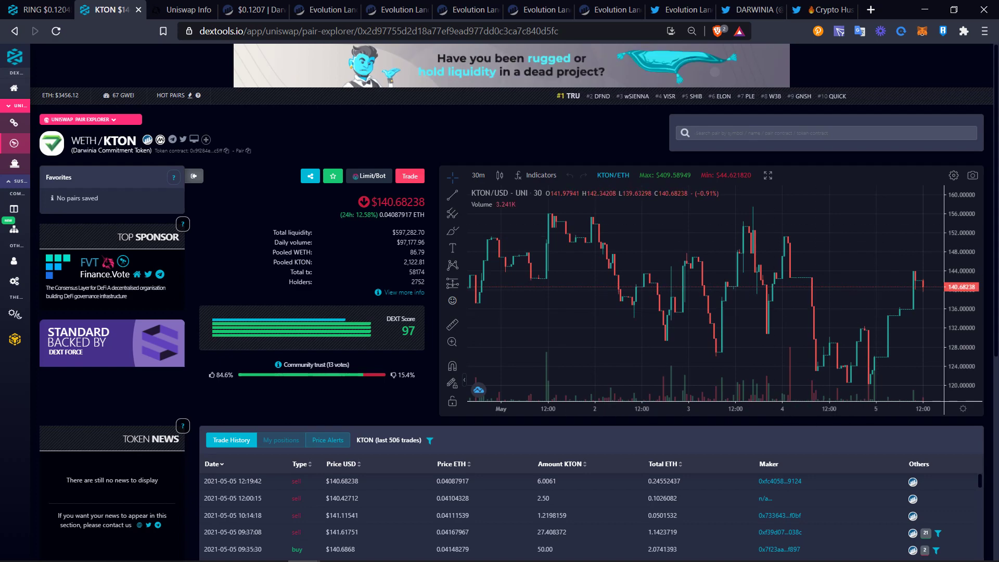
# Switch to the Uniswap overview site and open the Uniswap swap app from it
pyautogui.click(187, 9)
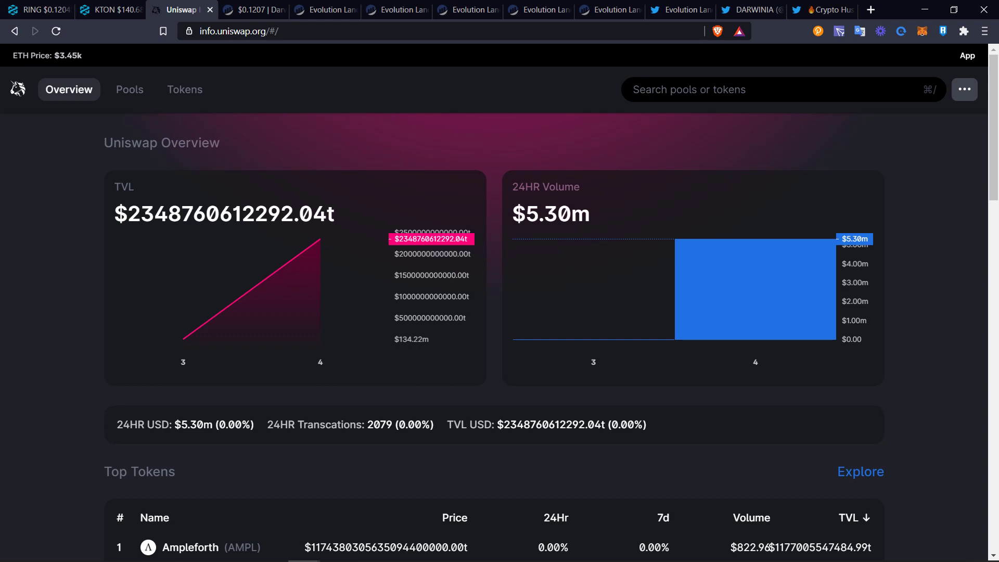
pyautogui.moveTo(266, 32); pyautogui.dragTo(190, 31)
pyautogui.press('Escape')
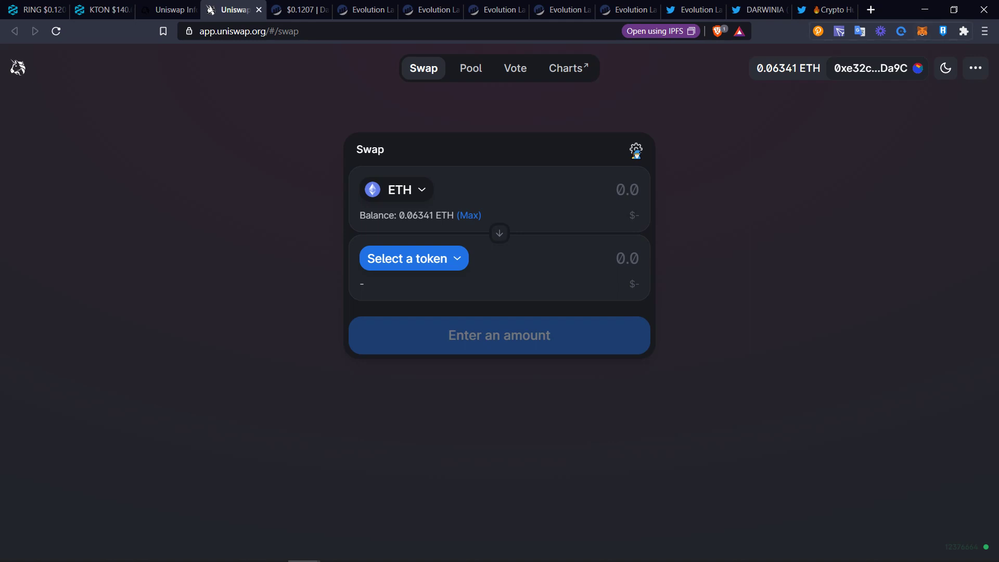
# Open the connected MetaMask account's address page on Etherscan
pyautogui.click(922, 31)
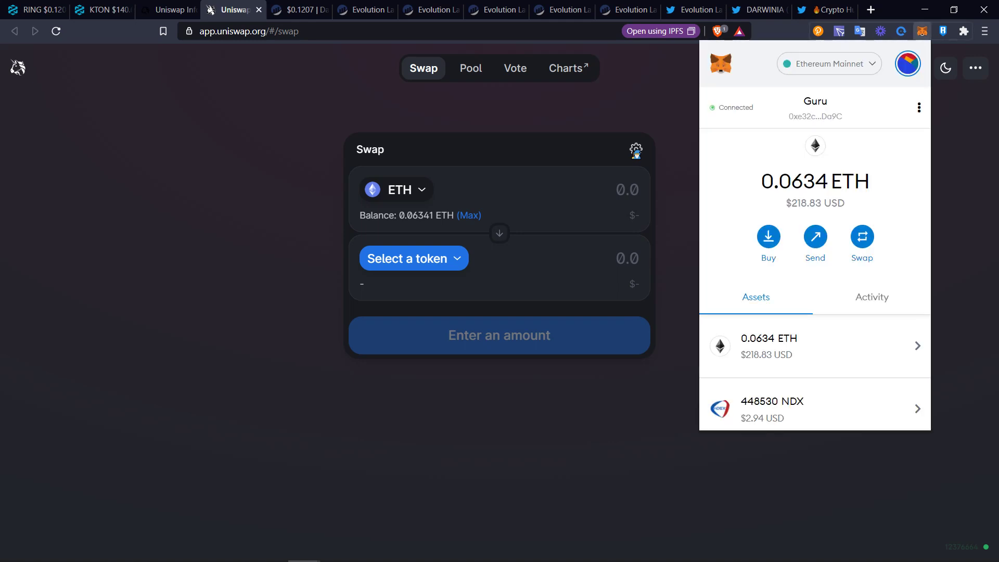
pyautogui.click(919, 107)
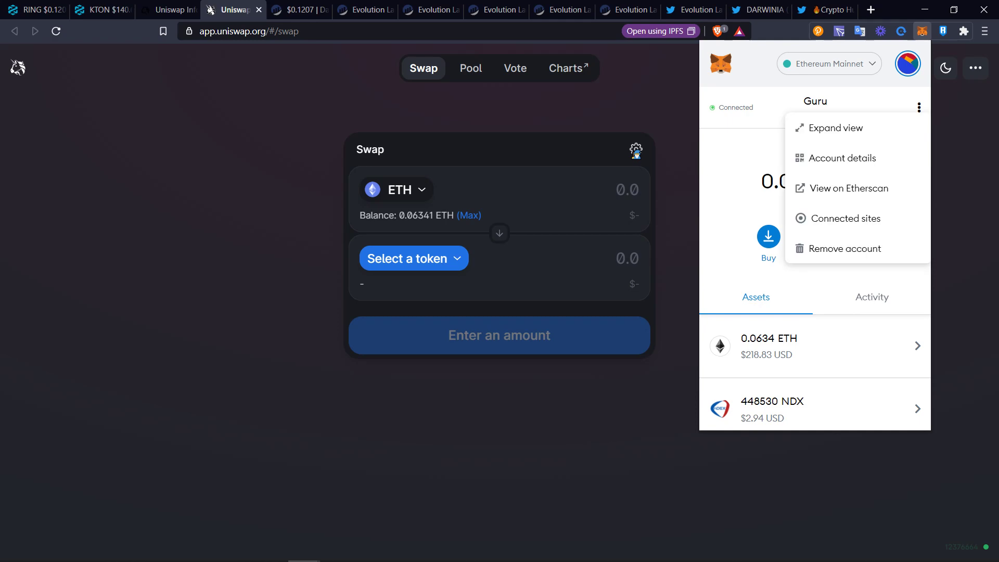
pyautogui.click(849, 188)
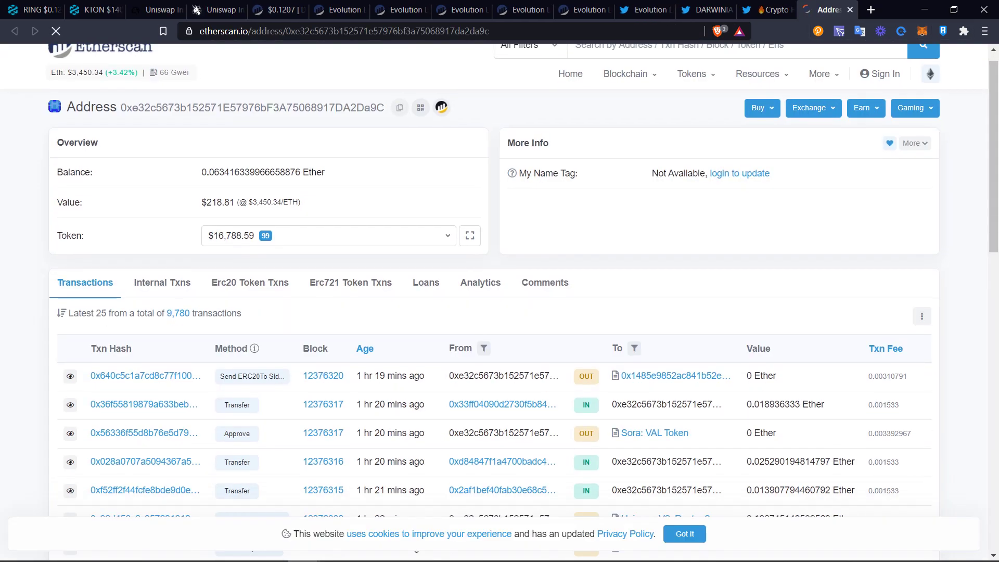
# Examine the account's token holdings for RING and the Evolution Land resources FIRE, GOLD, SIOO, HHO and WOOD
pyautogui.scroll(-2, 499, 302)
pyautogui.scroll(1, 499, 302)
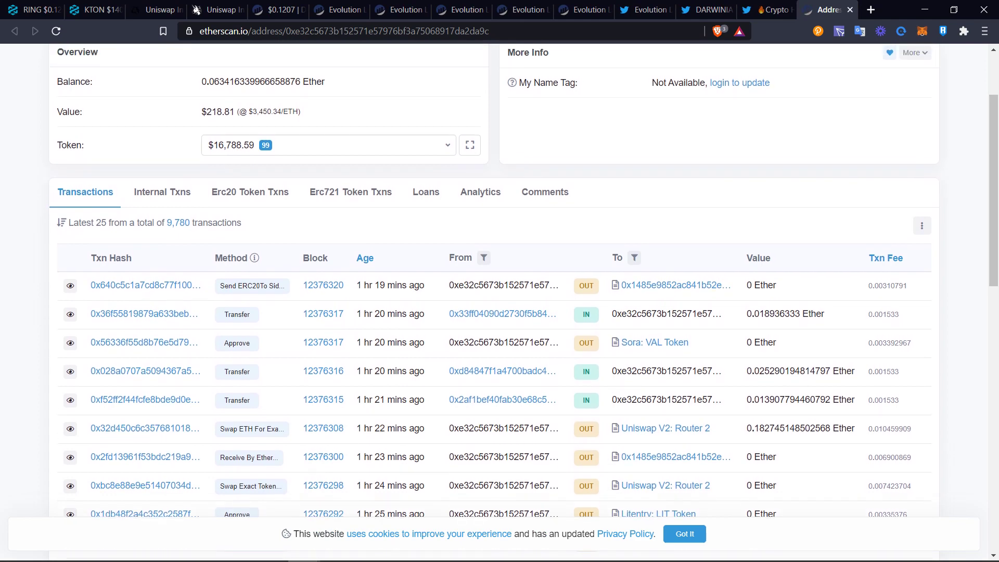
pyautogui.click(328, 145)
pyautogui.scroll(-10, 328, 260)
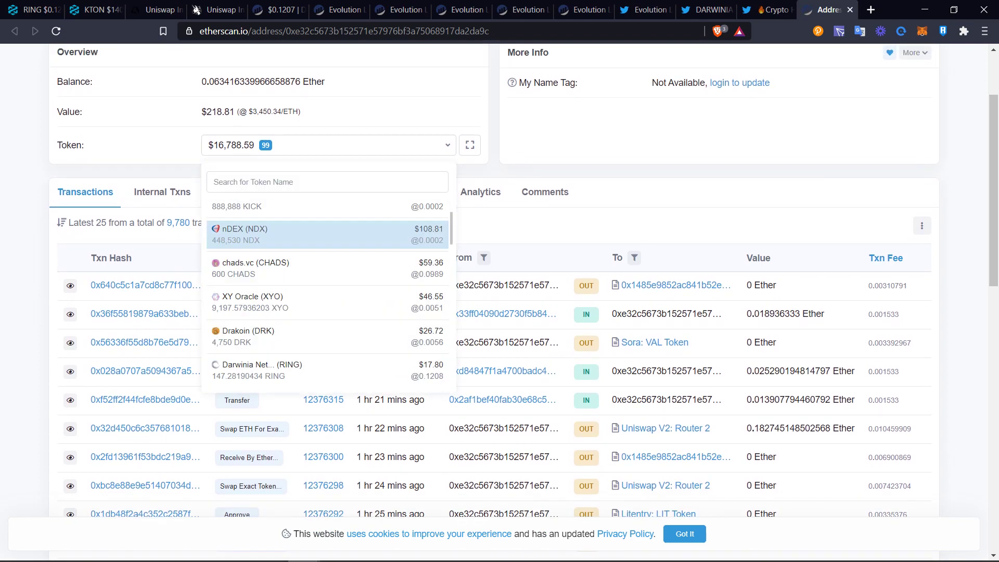
pyautogui.scroll(-8, 328, 270)
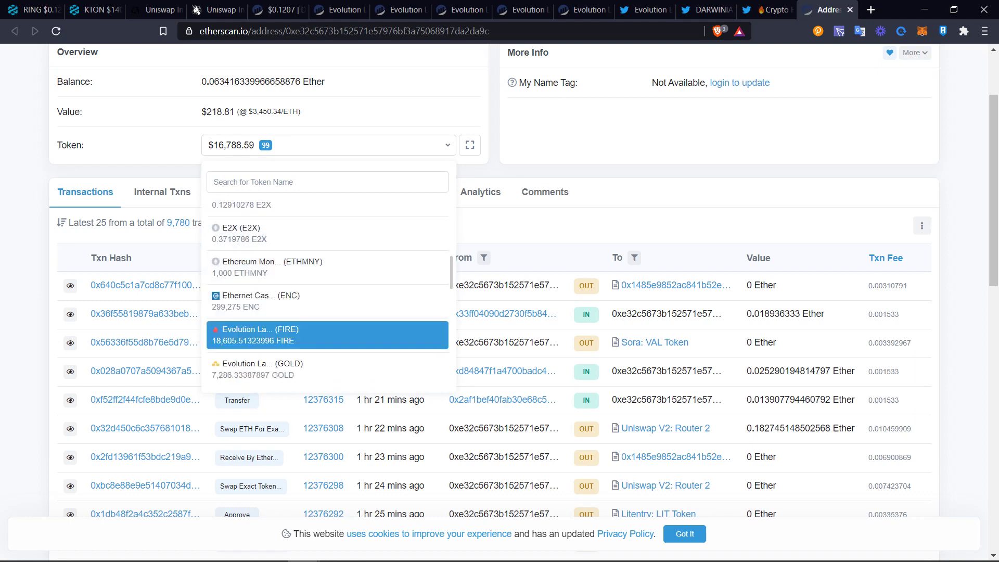
pyautogui.scroll(-3, 327, 335)
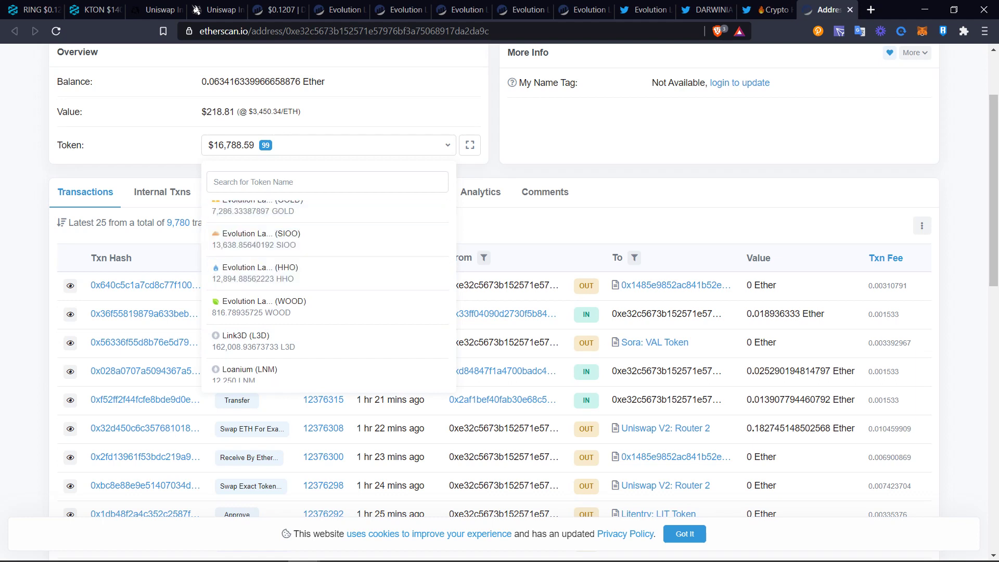
pyautogui.press('Escape')
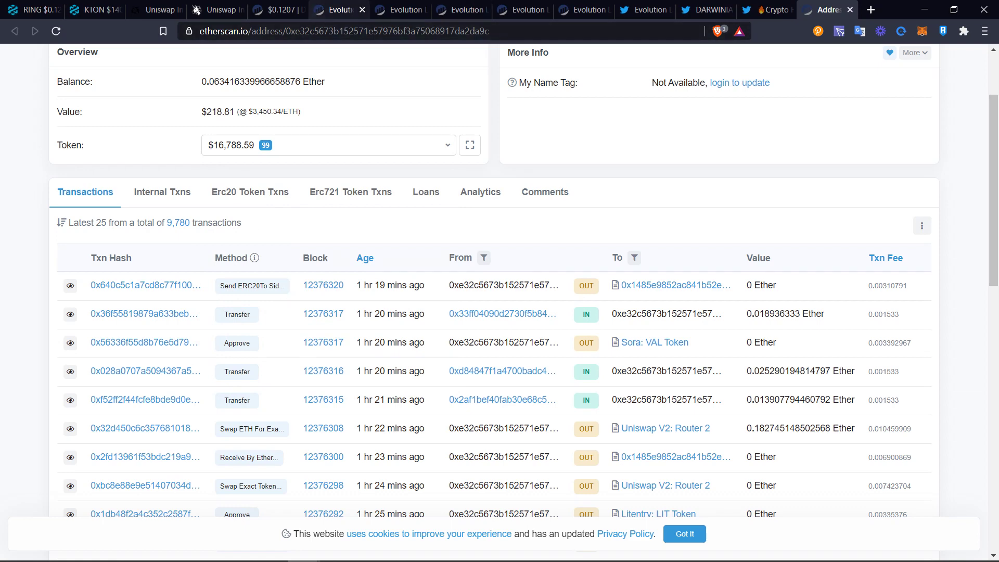
# View the Etherscan token pages for Evolution Land Fire, Gold, Silicon, Water and Wood one after another
pyautogui.click(338, 9)
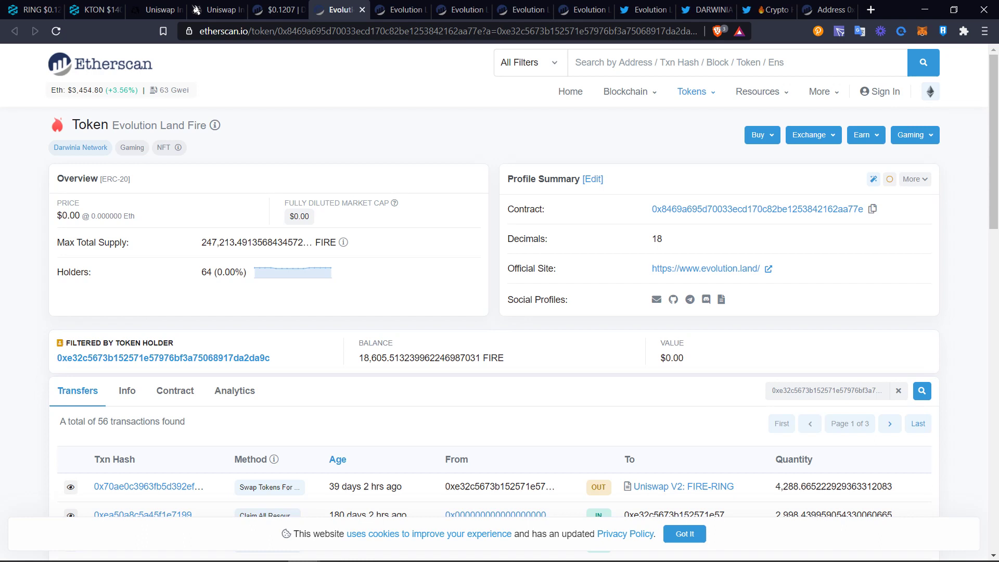
pyautogui.hotkey('ctrl', 'Tab')
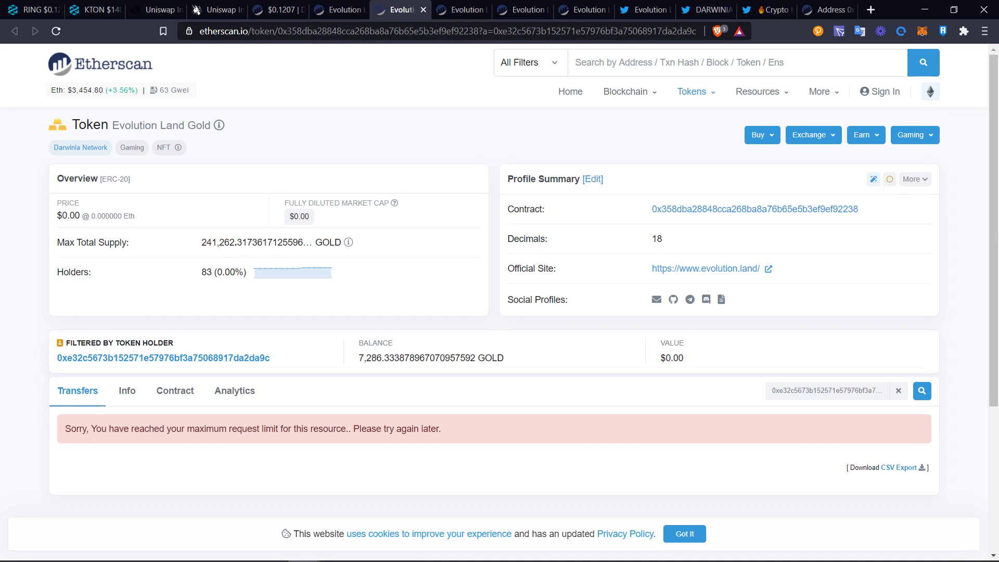
pyautogui.hotkey('ctrl', 'Tab')
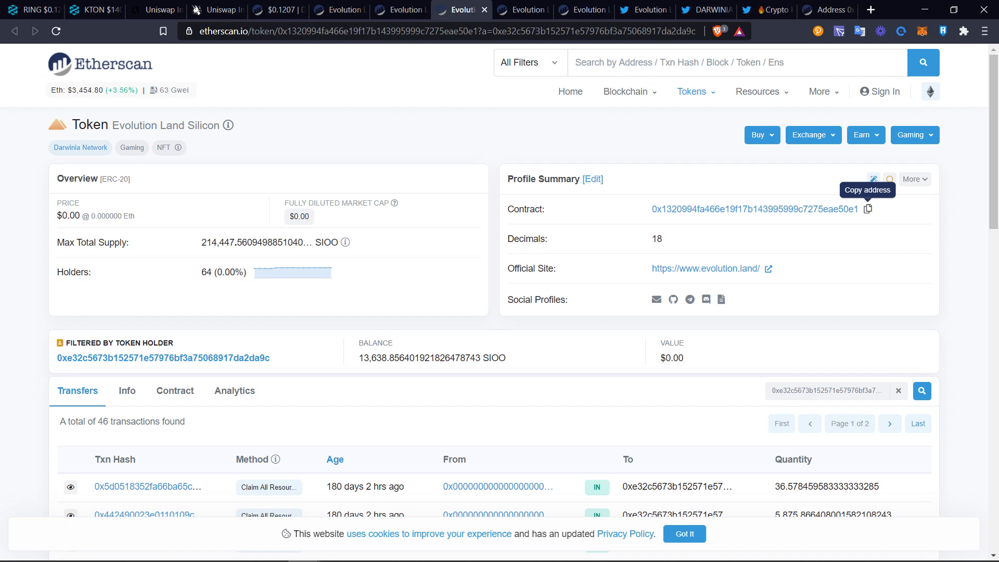
pyautogui.hotkey('ctrl', 'Tab')
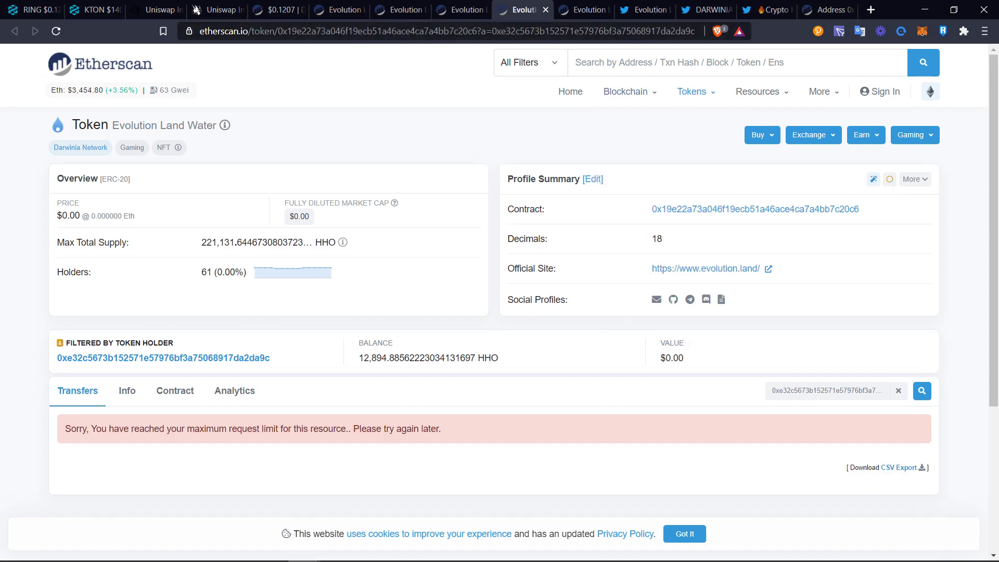
pyautogui.hotkey('ctrl', 'Tab')
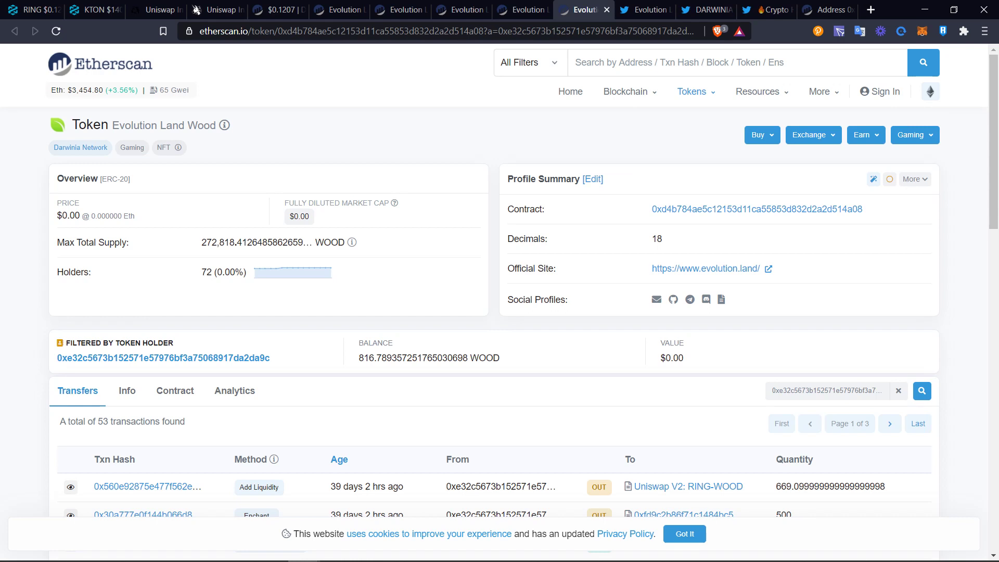
# Copy the Evolution Land Fire token's contract address and check its contract page before returning to the token page
pyautogui.click(339, 10)
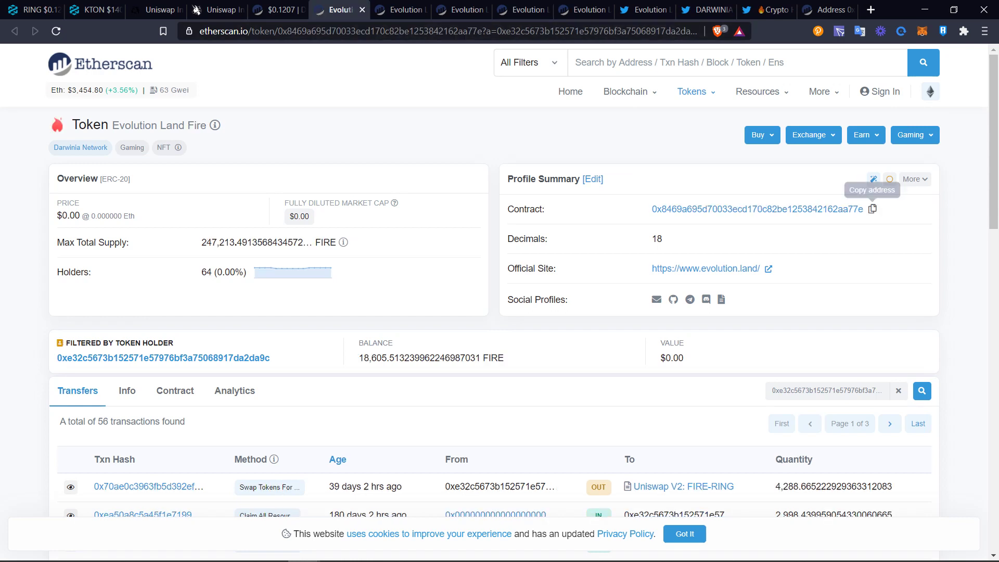
pyautogui.click(874, 179)
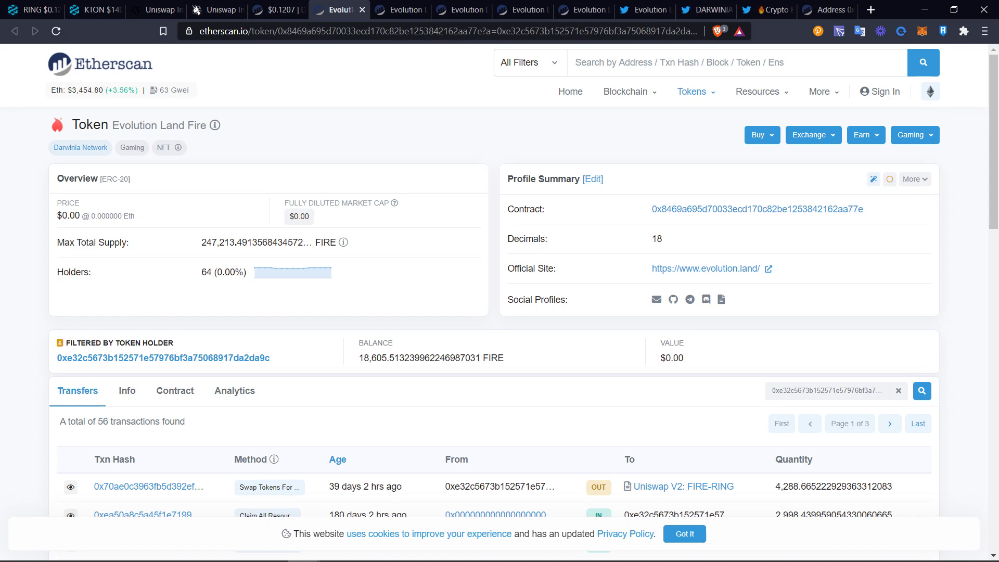
pyautogui.click(740, 208)
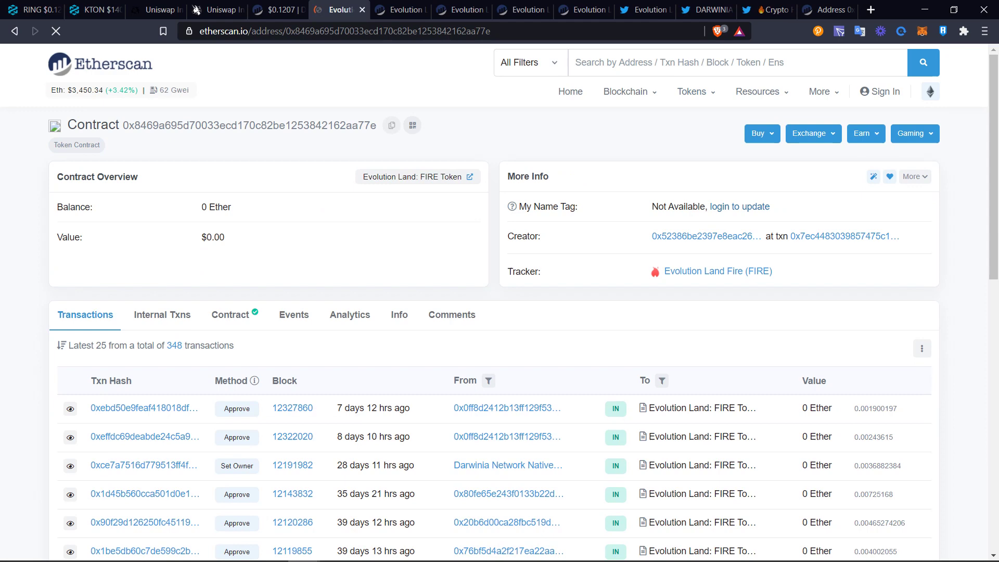
pyautogui.click(697, 271)
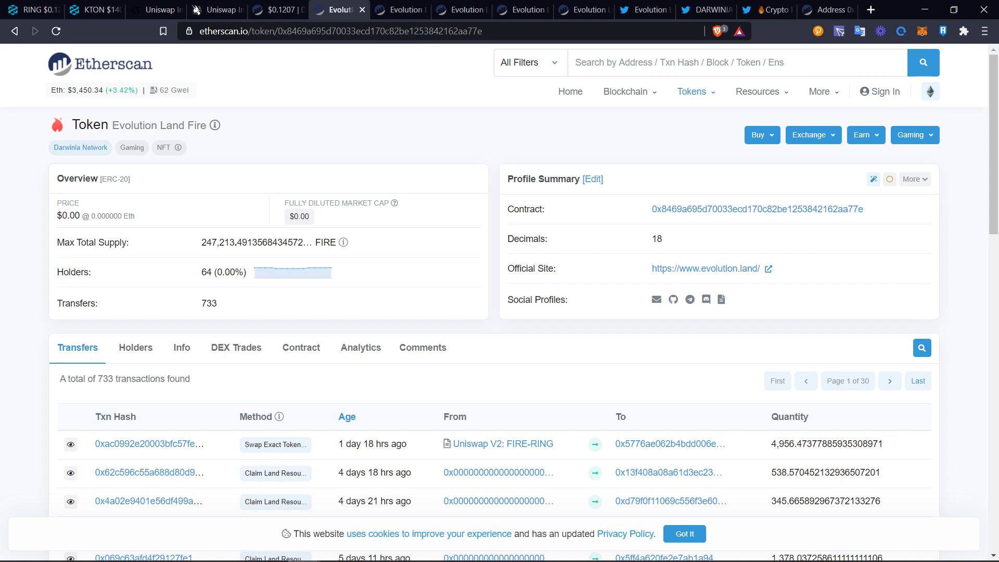
# In Uniswap, find FIRE by its pasted contract address and set it as the token to sell with the maximum balance
pyautogui.click(214, 9)
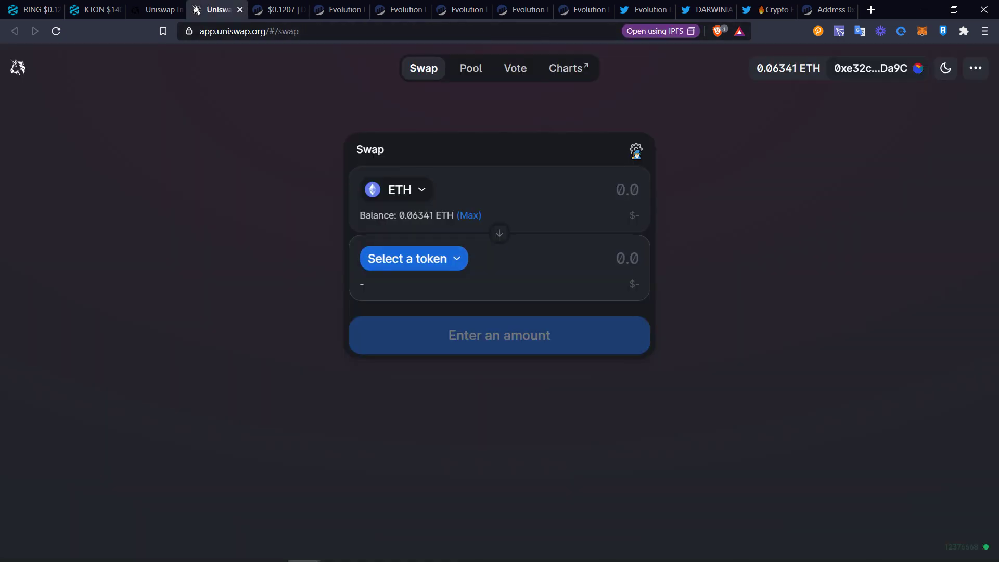
pyautogui.click(413, 258)
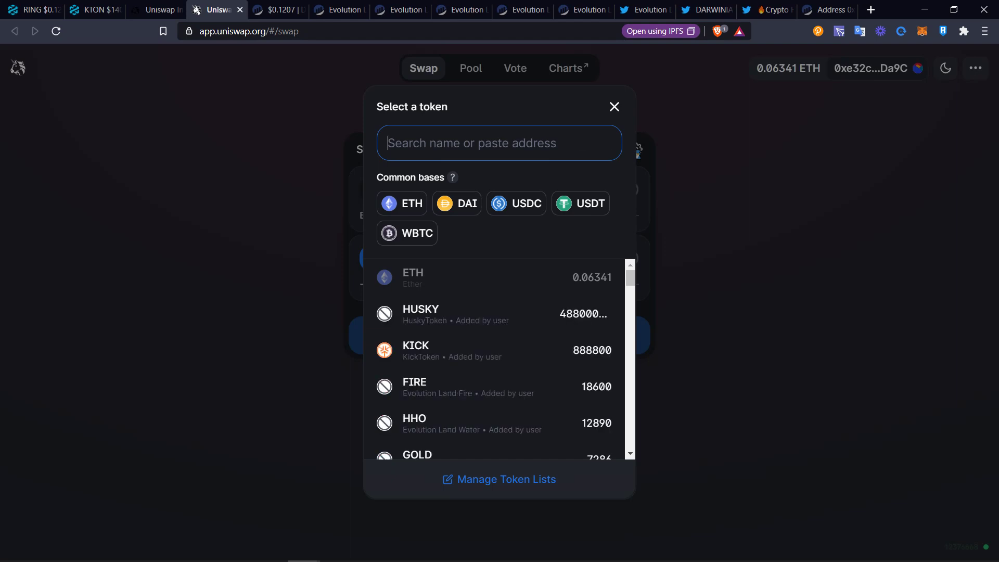
pyautogui.hotkey('ctrl', 'v')
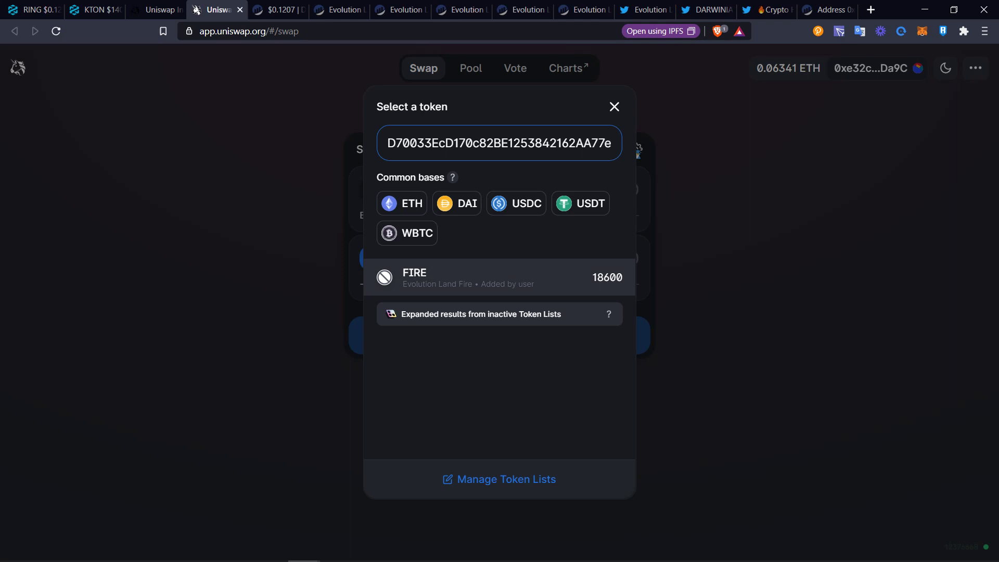
pyautogui.press('Return')
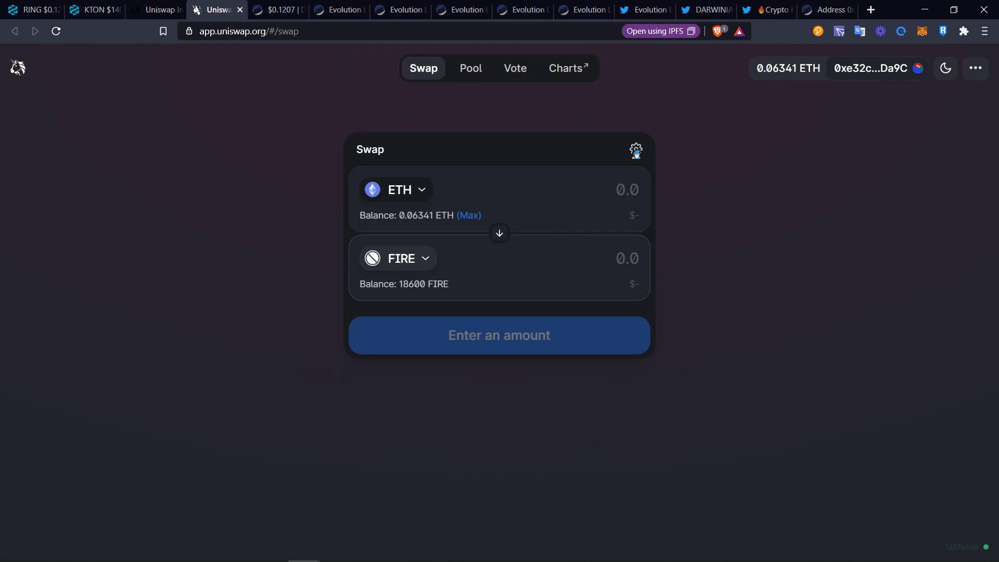
pyautogui.click(499, 233)
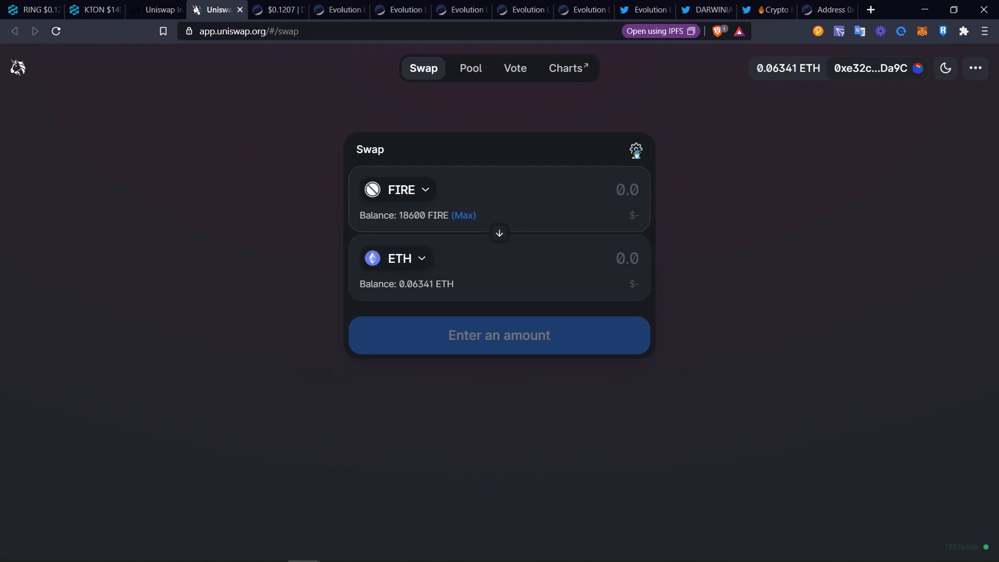
pyautogui.click(463, 215)
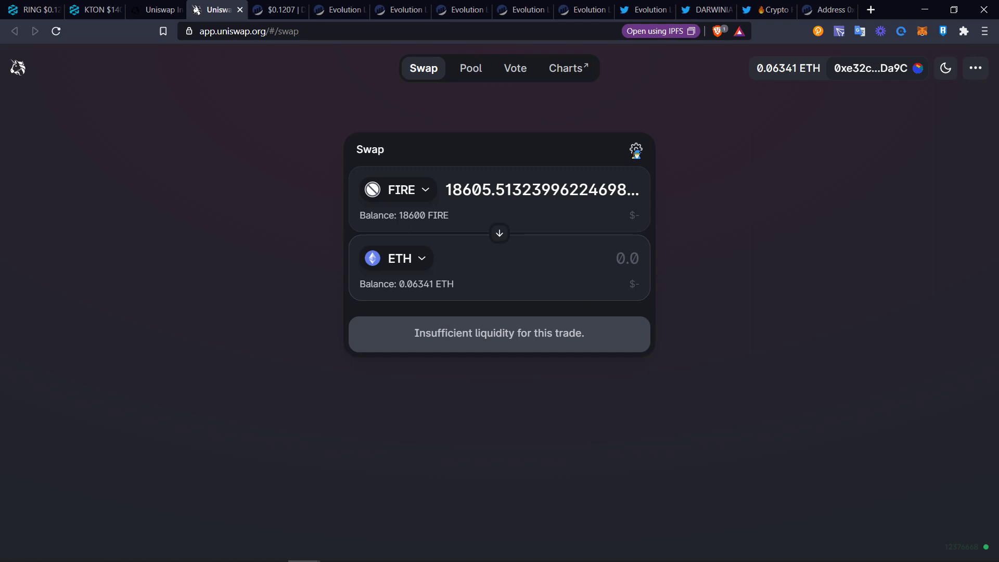
# Search for "ring" and choose the Darwinia Network RING token as the one to receive for FIRE
pyautogui.click(396, 258)
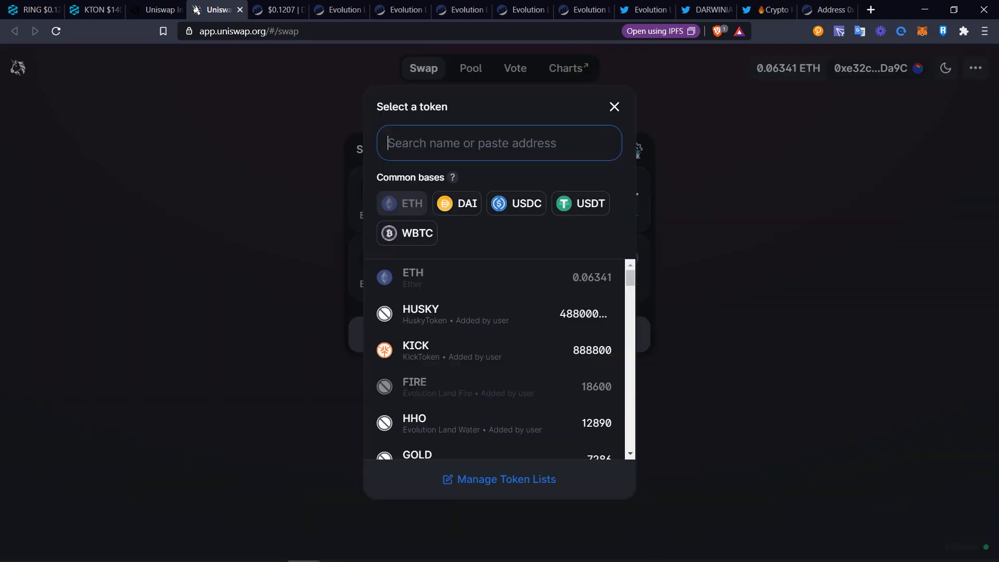
pyautogui.write('ring')
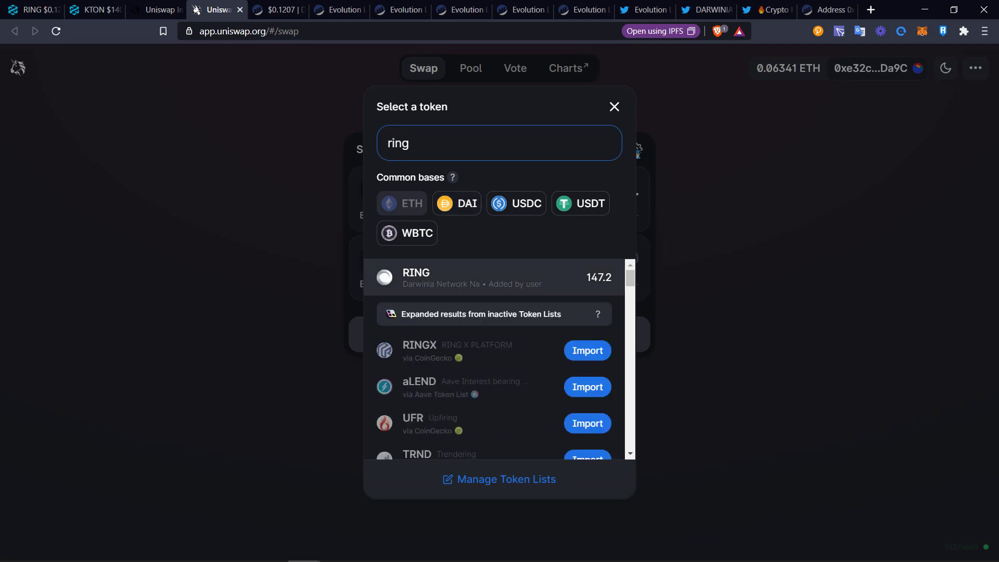
pyautogui.click(493, 277)
pyautogui.click(416, 277)
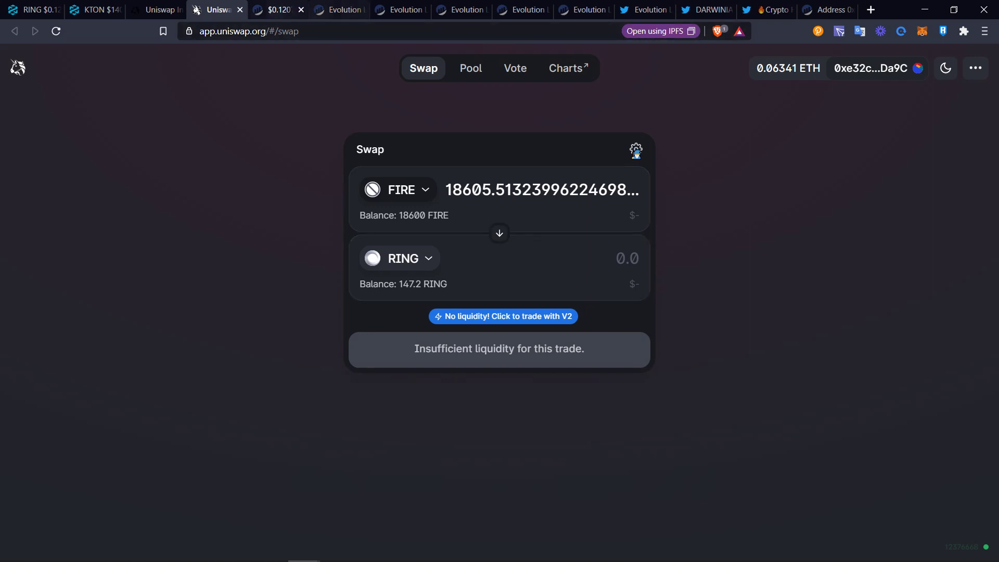
# Copy the RING token's contract address from its Etherscan page and look it up in Uniswap's token search
pyautogui.click(279, 10)
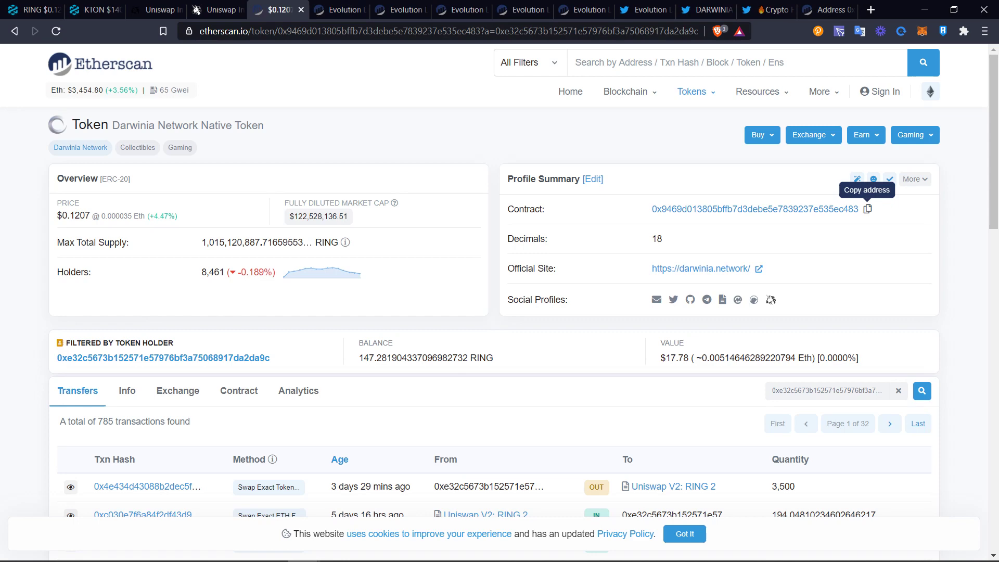
pyautogui.click(867, 208)
pyautogui.click(214, 10)
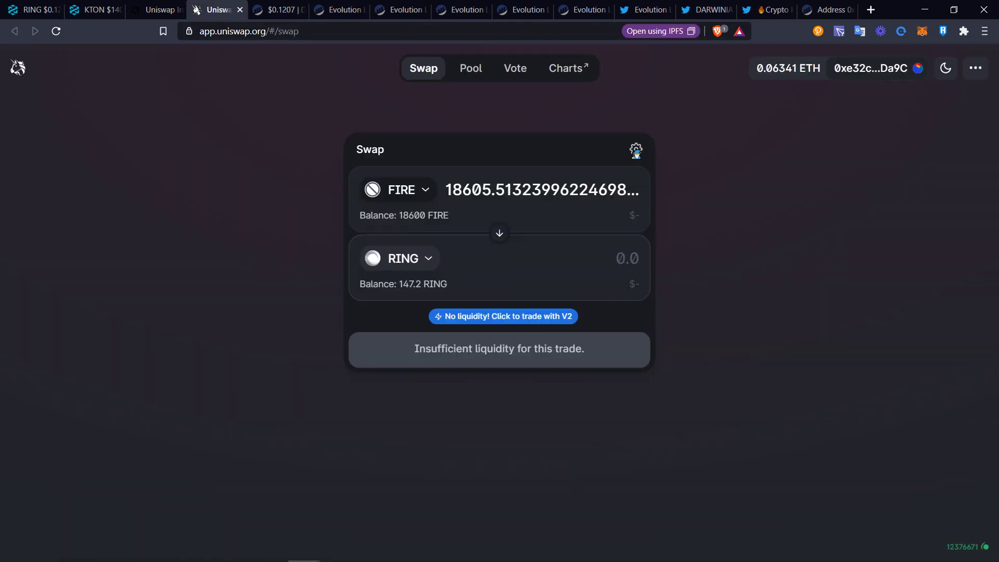
pyautogui.click(401, 189)
pyautogui.hotkey('ctrl', 'v')
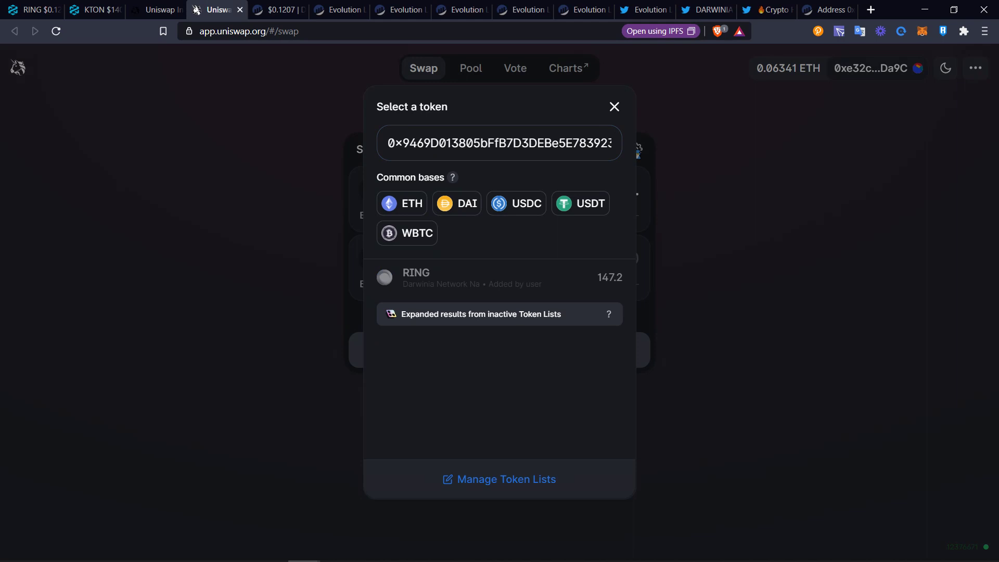
pyautogui.click(637, 153)
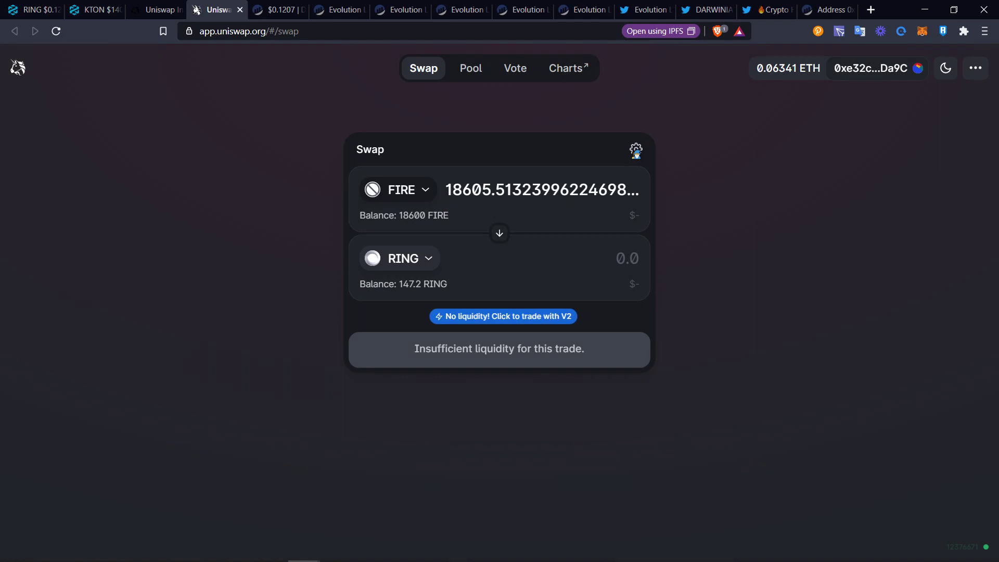
# Switch the FIRE trade to V2, set the amount to 1 FIRE, and check the quote against RING in both directions
pyautogui.click(503, 316)
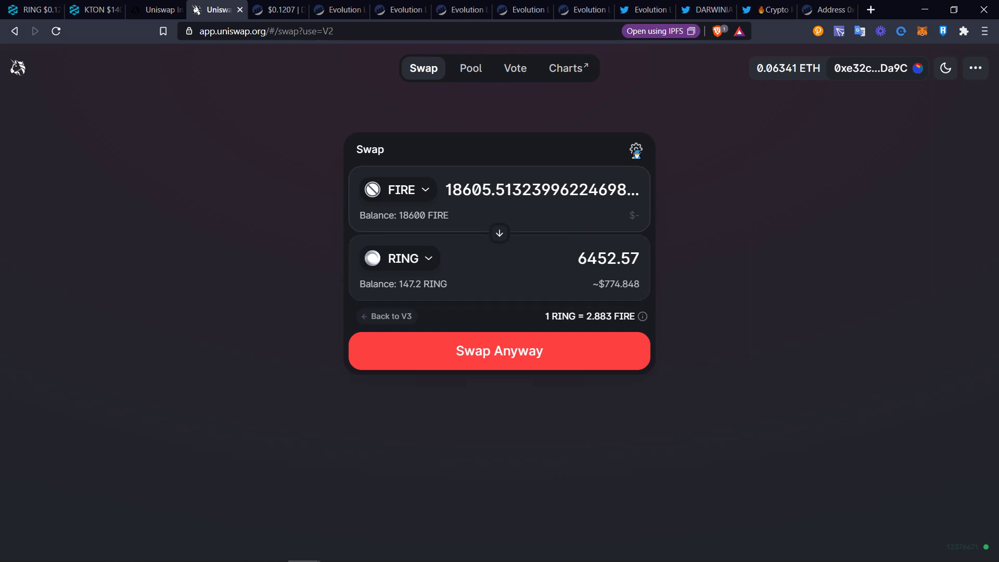
pyautogui.doubleClick(542, 189)
pyautogui.write('10')
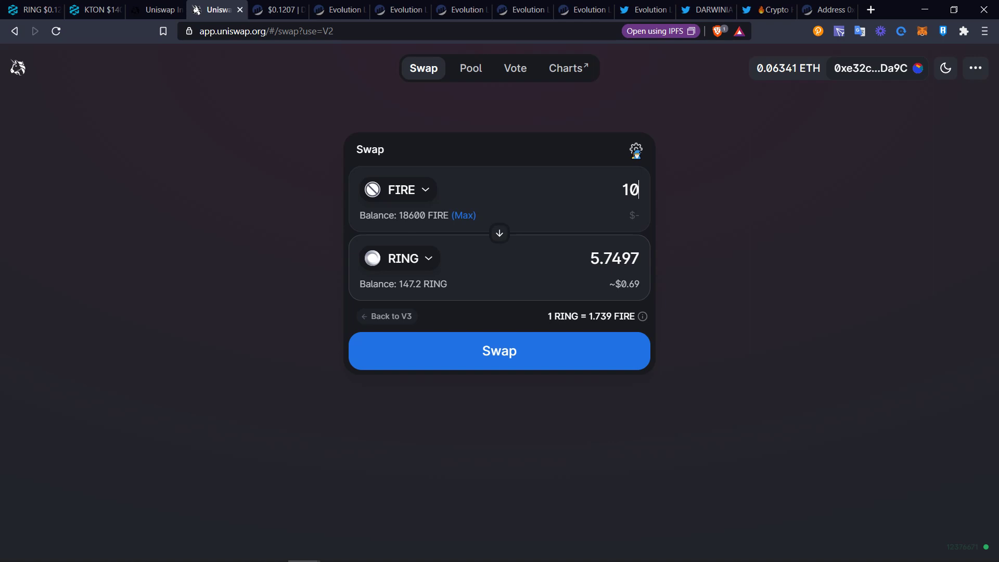
pyautogui.press('BackSpace')
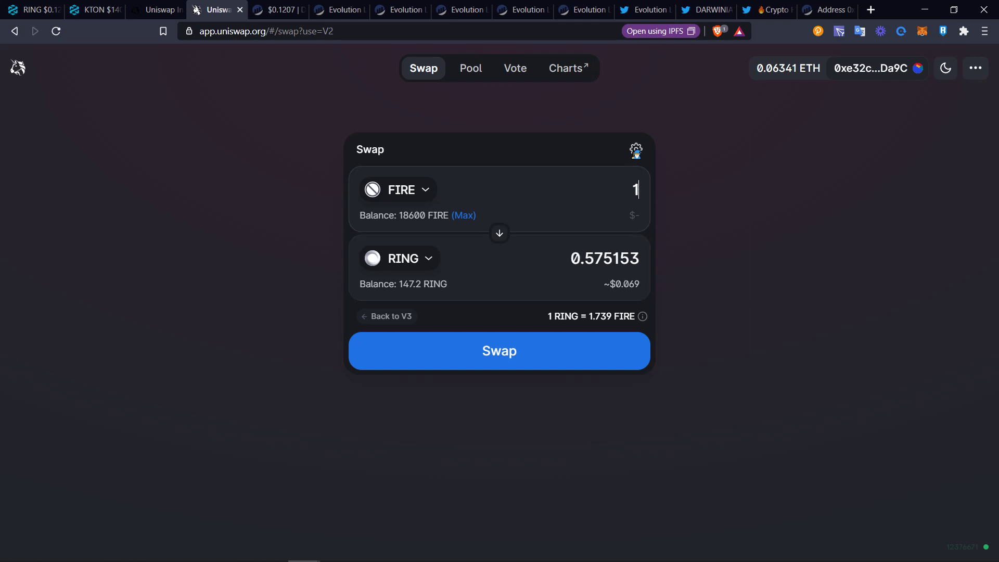
pyautogui.click(499, 233)
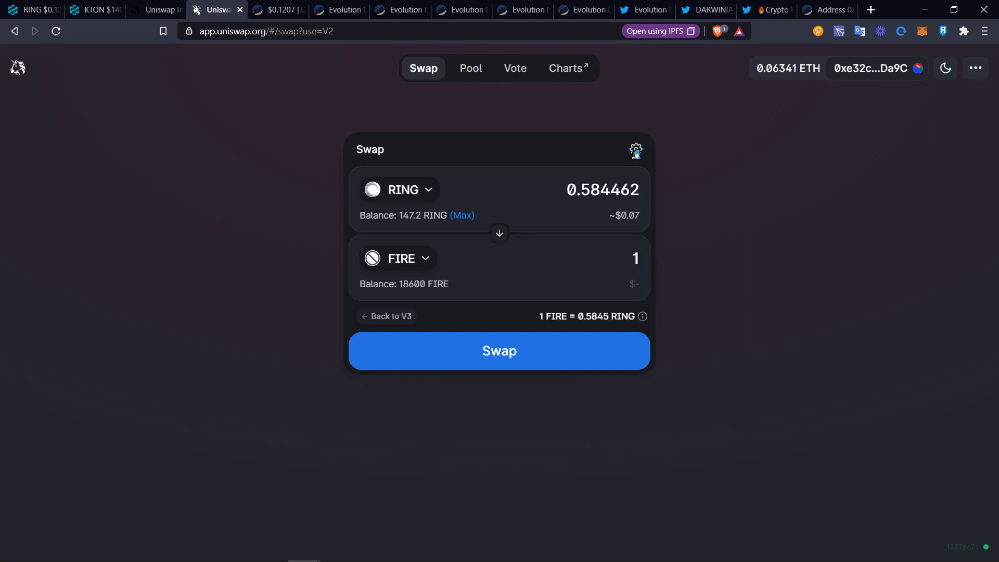
pyautogui.press('Return')
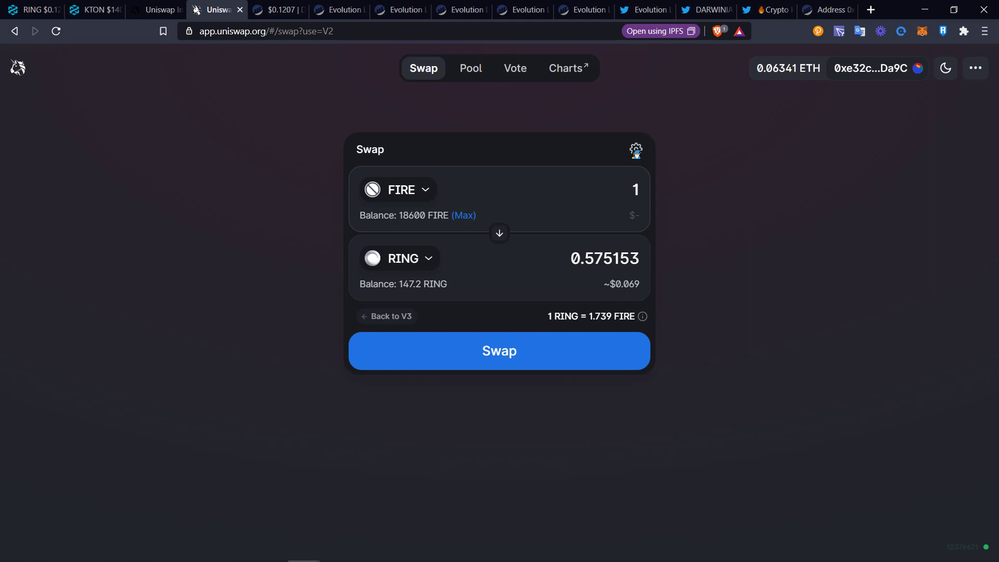
# Copy the Evolution Land Gold contract address from Etherscan and use it to set GOLD as the token to sell in Uniswap
pyautogui.click(398, 192)
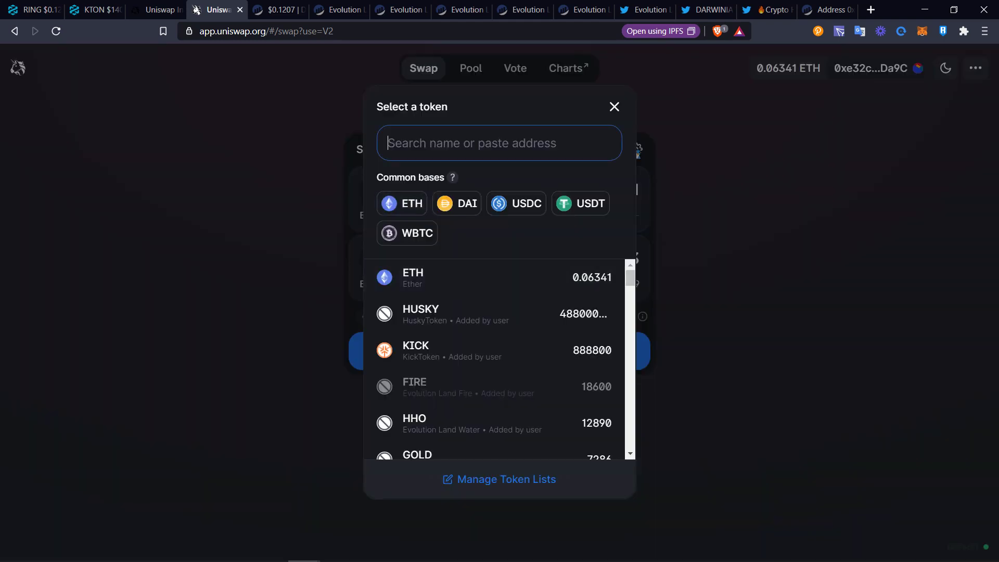
pyautogui.click(400, 9)
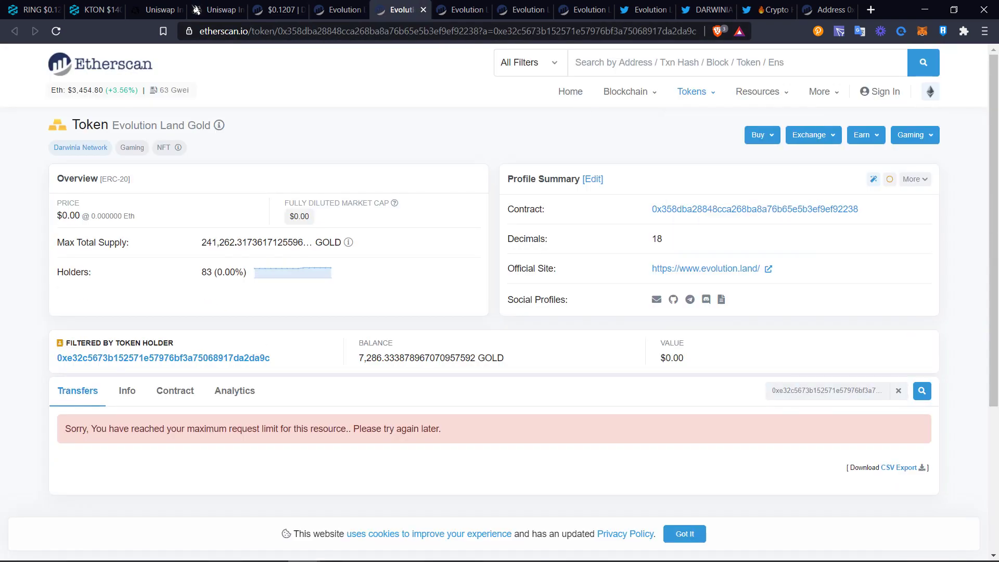
pyautogui.click(866, 208)
pyautogui.click(276, 10)
pyautogui.hotkey('ctrl', 'shift', 'Tab')
pyautogui.hotkey('ctrl', 'v')
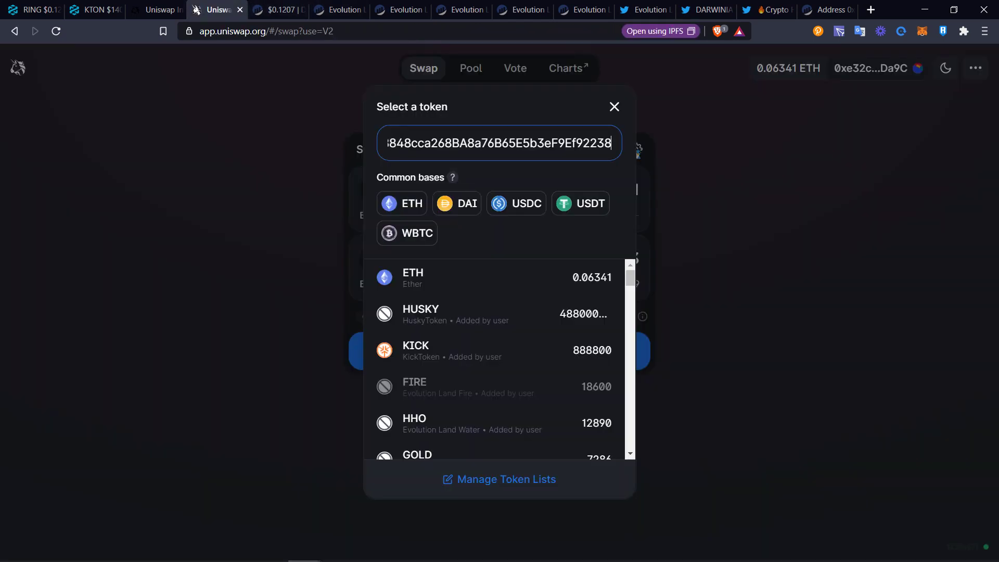
pyautogui.press('Return')
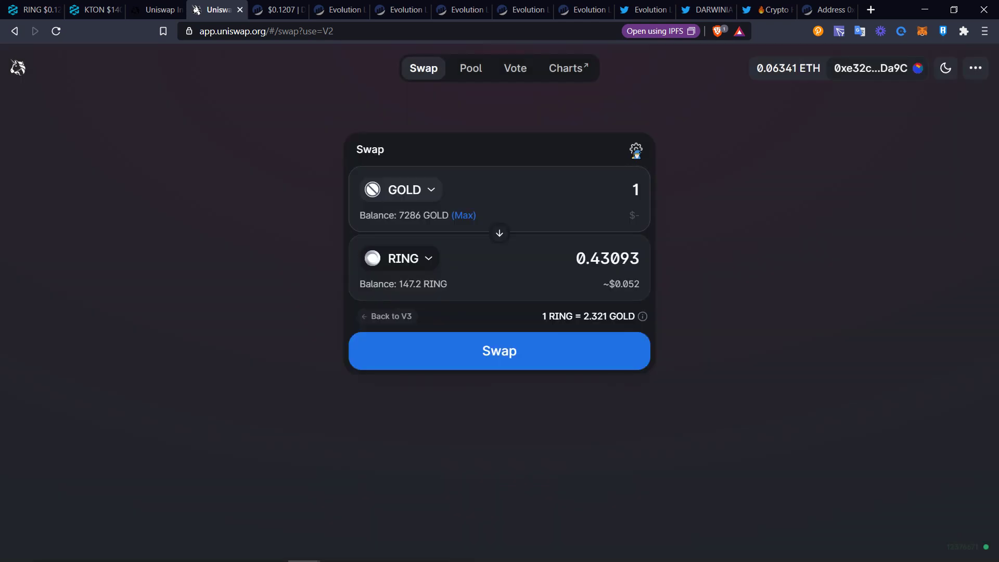
# Choose ETH as the token to receive for GOLD and switch the trade back to V3
pyautogui.click(399, 258)
pyautogui.click(402, 204)
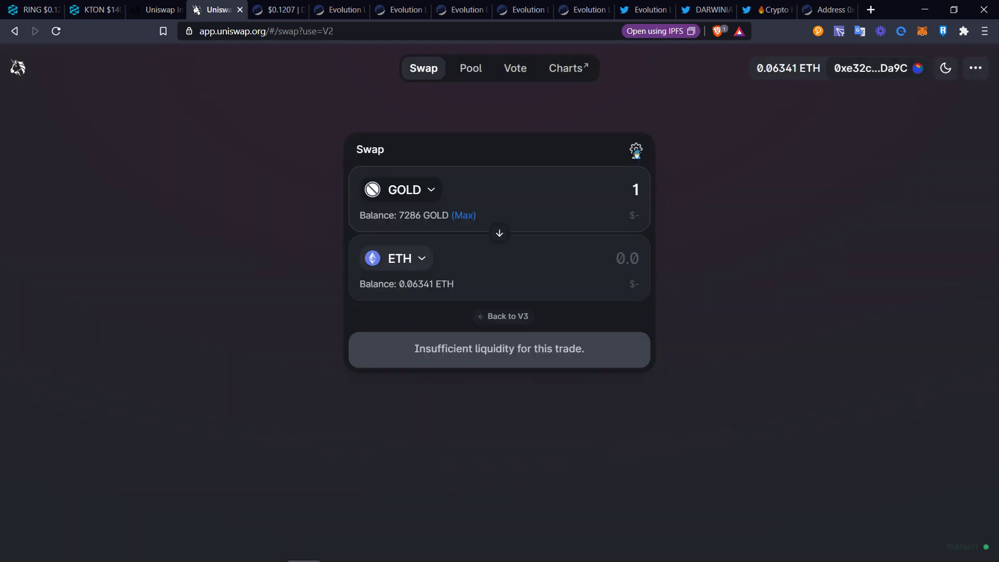
pyautogui.click(503, 315)
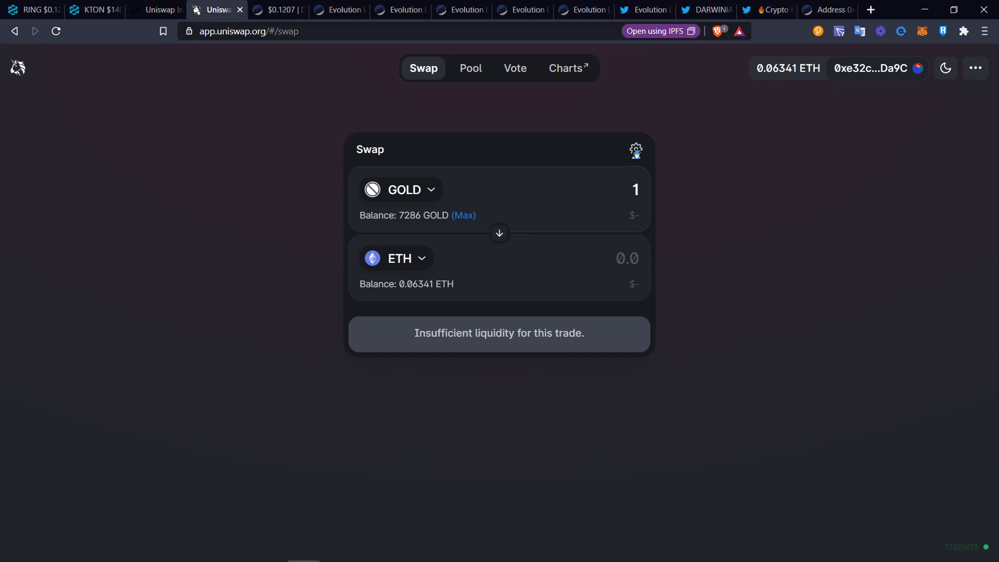
# Copy the Evolution Land Wood token's contract address from its Etherscan page
pyautogui.click(582, 9)
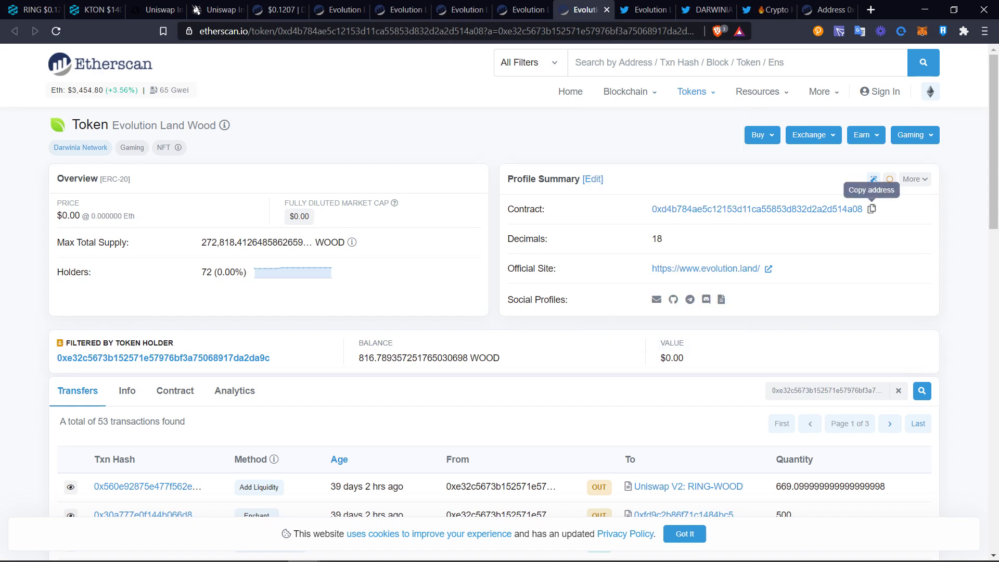
pyautogui.click(872, 208)
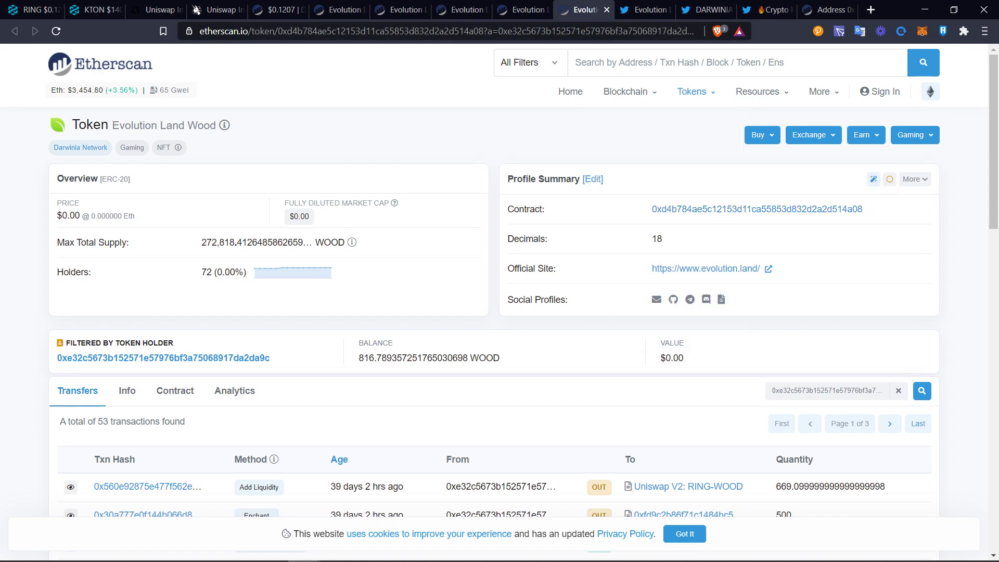
pyautogui.click(872, 208)
# Look through the other Evolution Land resource token pages and examine the Wood token's contract page
pyautogui.click(522, 9)
pyautogui.click(461, 10)
pyautogui.click(400, 9)
pyautogui.click(522, 9)
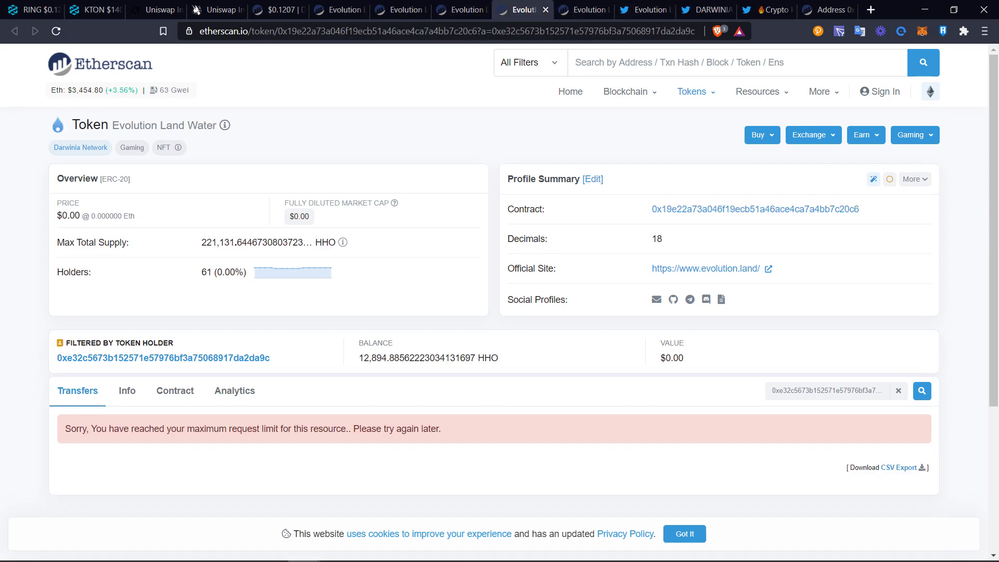
pyautogui.hotkey('ctrl', 'Tab')
pyautogui.click(756, 208)
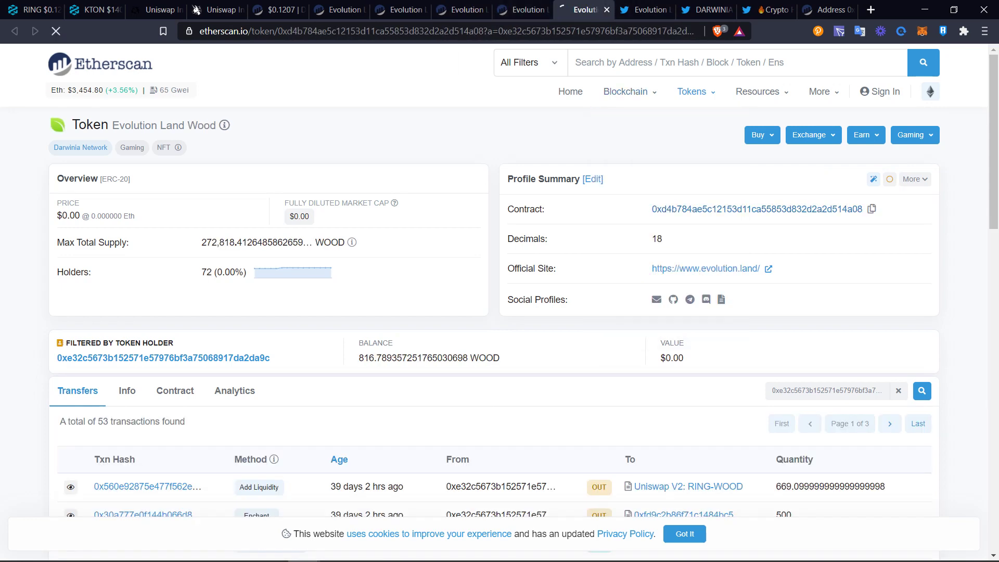
pyautogui.scroll(-1, 703, 343)
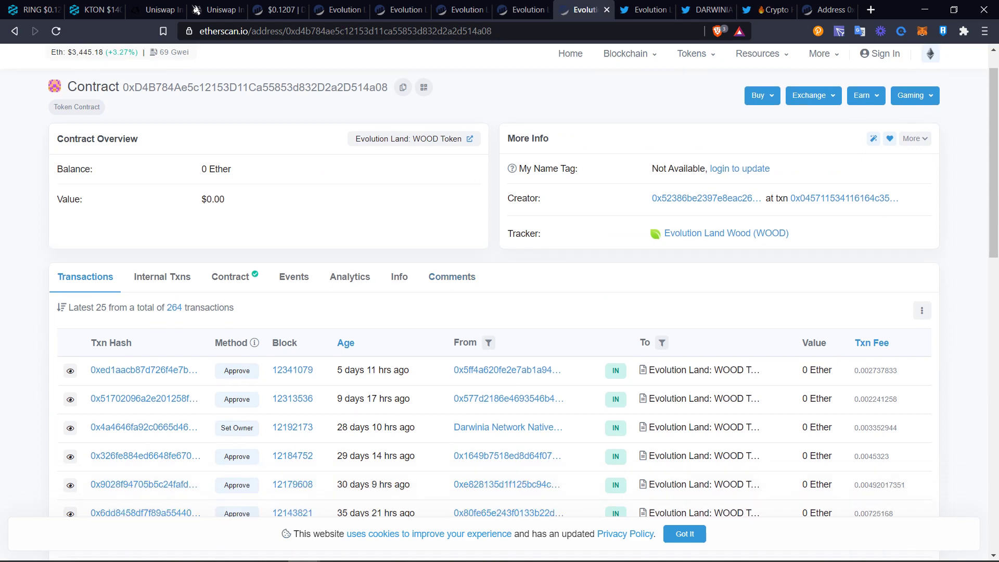
pyautogui.scroll(1, 494, 302)
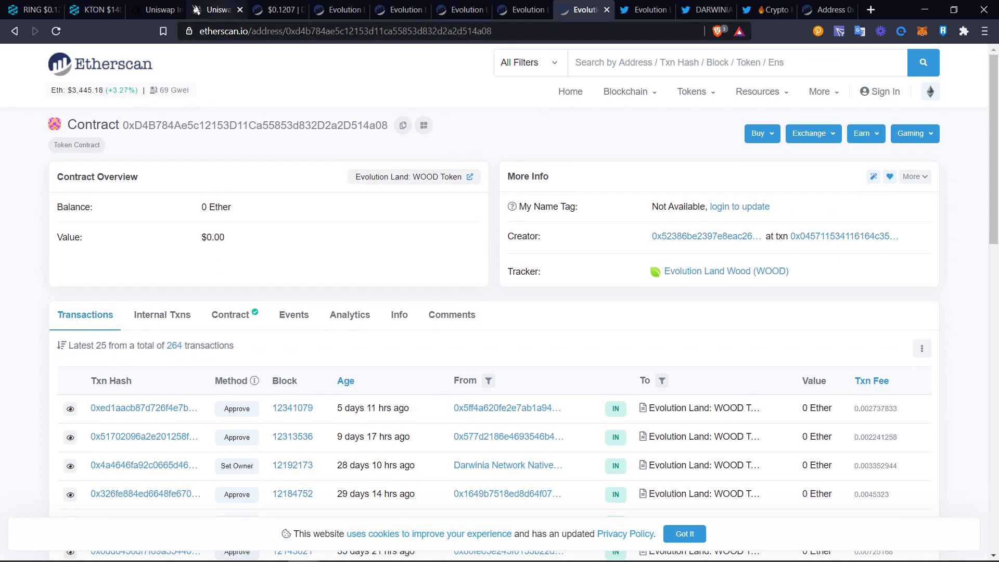
# In Uniswap, set WOOD as the token to sell using its pasted contract address and trade it against ETH with V2
pyautogui.click(213, 10)
pyautogui.click(400, 190)
pyautogui.hotkey('ctrl', 'v')
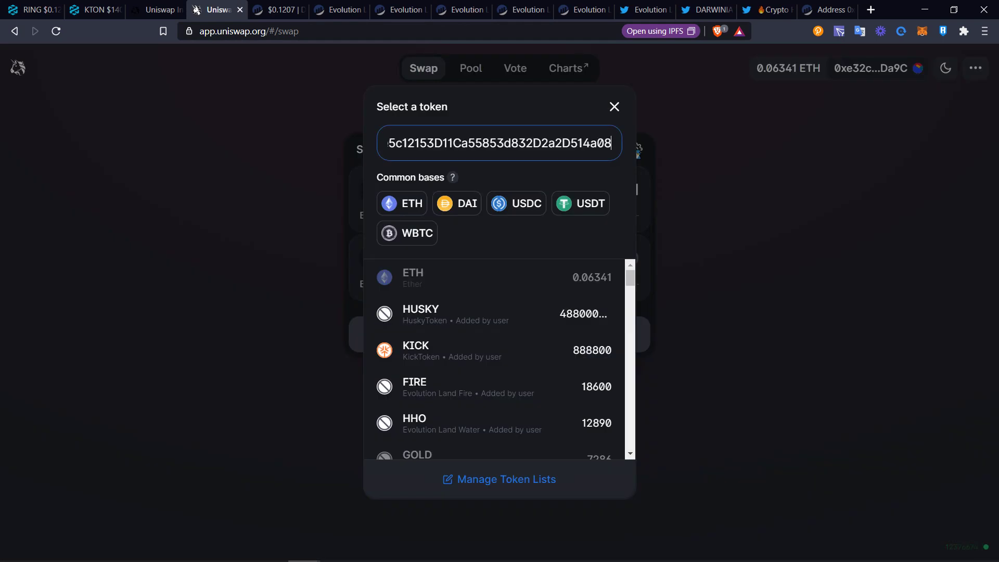
pyautogui.click(468, 277)
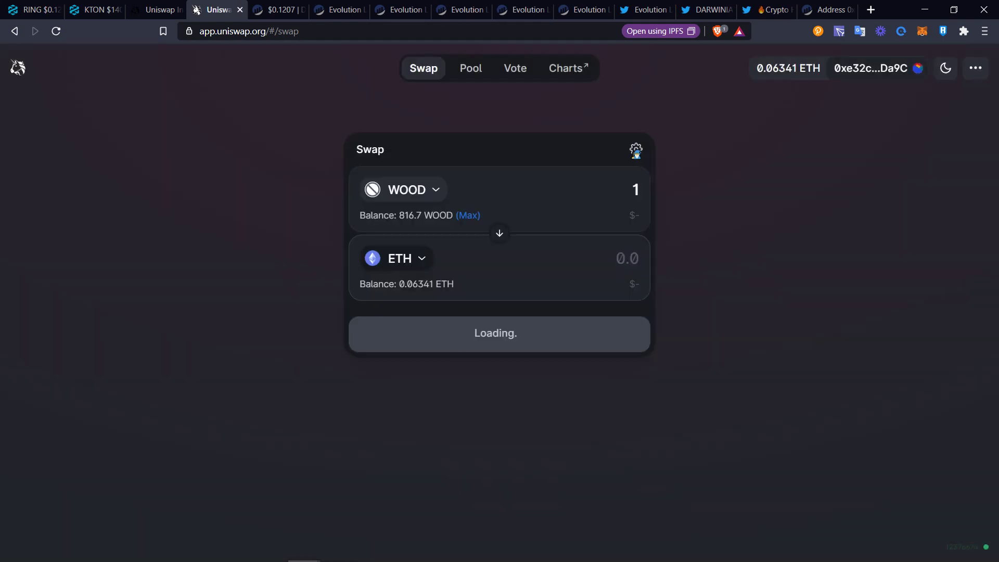
pyautogui.click(503, 316)
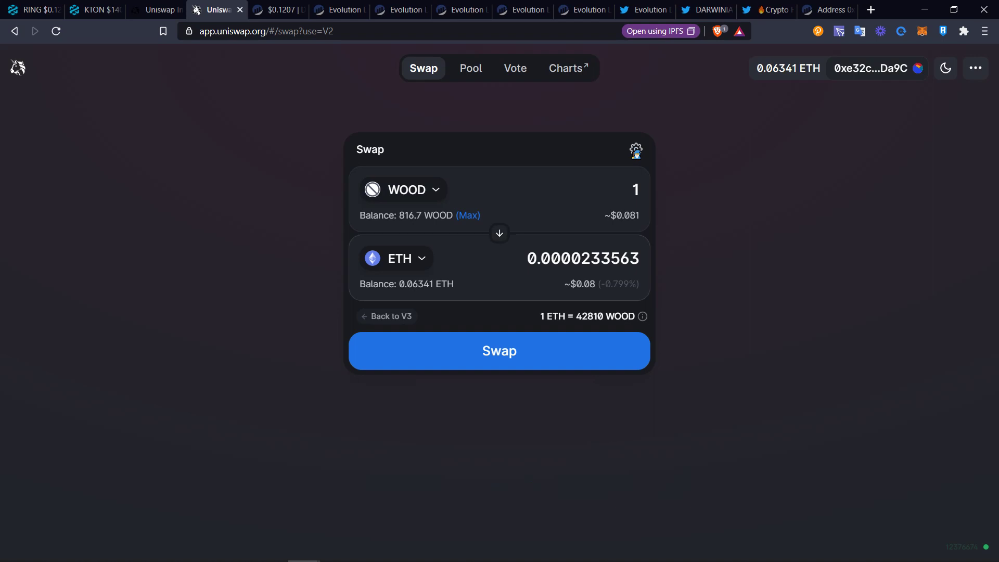
# Search for "ring", choose RING as the token to receive for WOOD, and change the receiving token back to ETH
pyautogui.click(396, 258)
pyautogui.write('r')
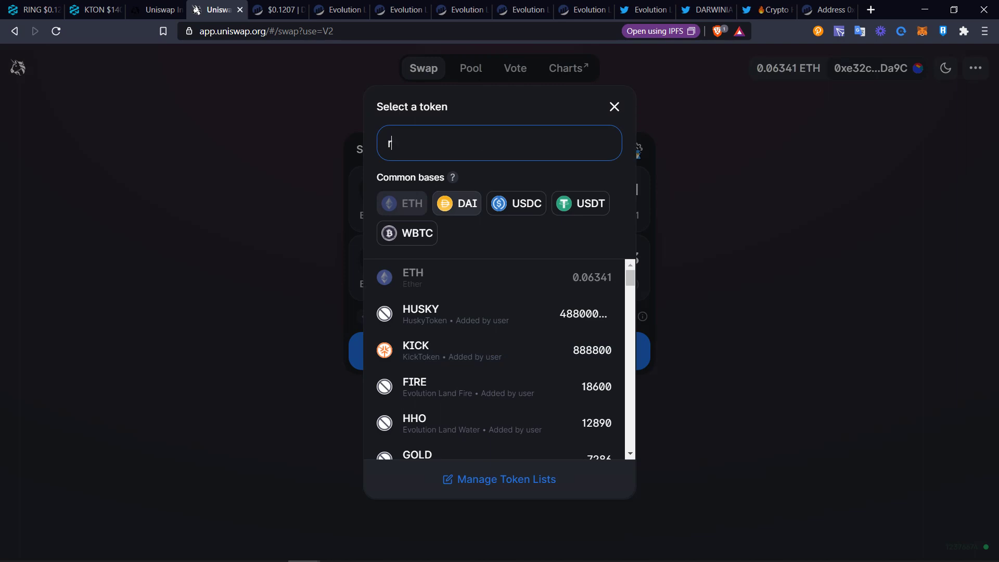
pyautogui.write('ing')
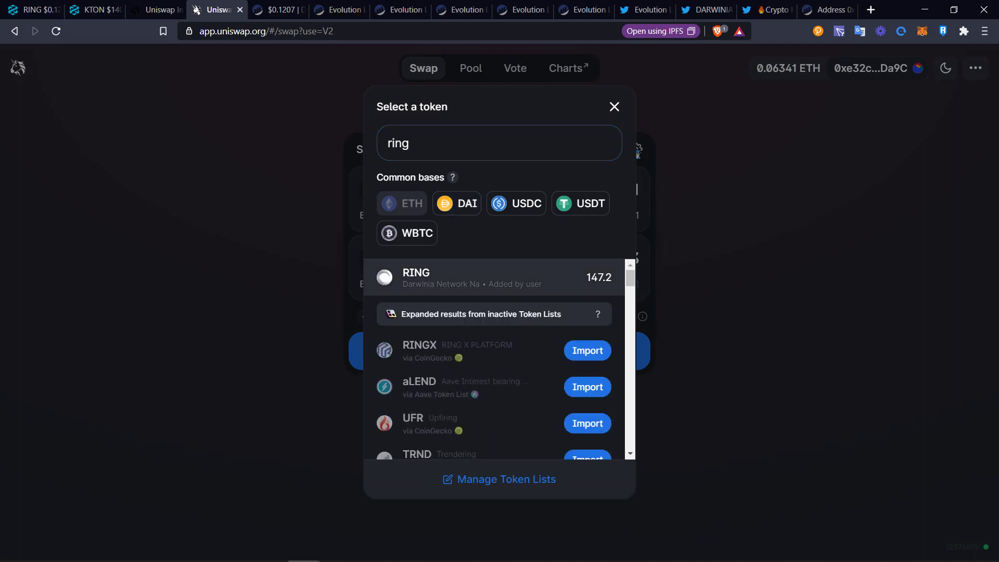
pyautogui.click(416, 277)
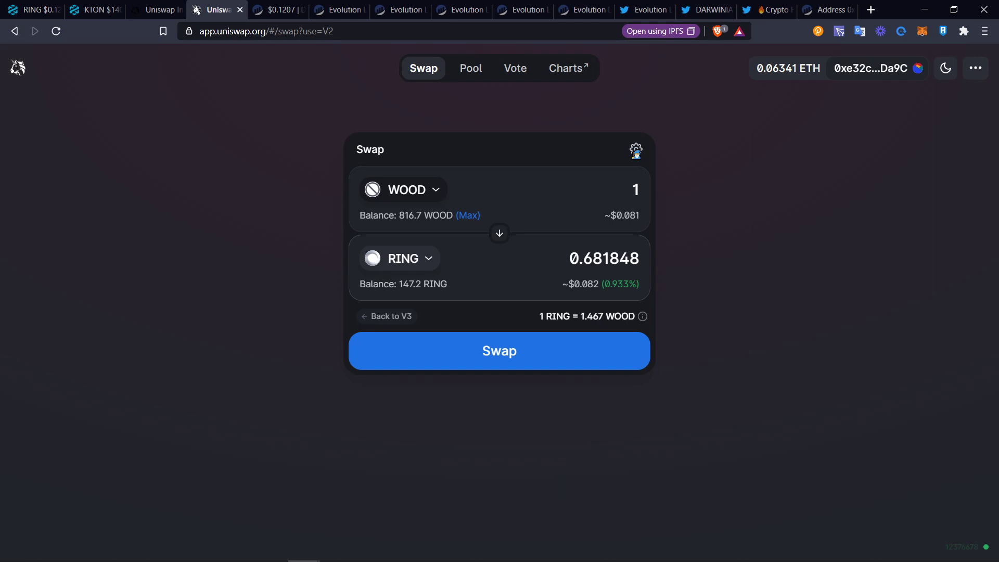
pyautogui.click(400, 258)
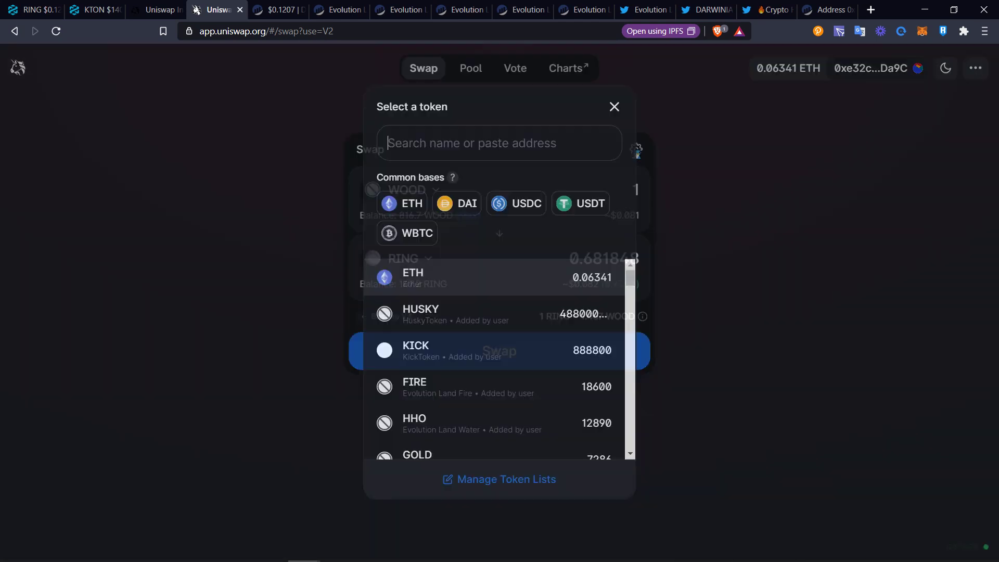
pyautogui.click(402, 203)
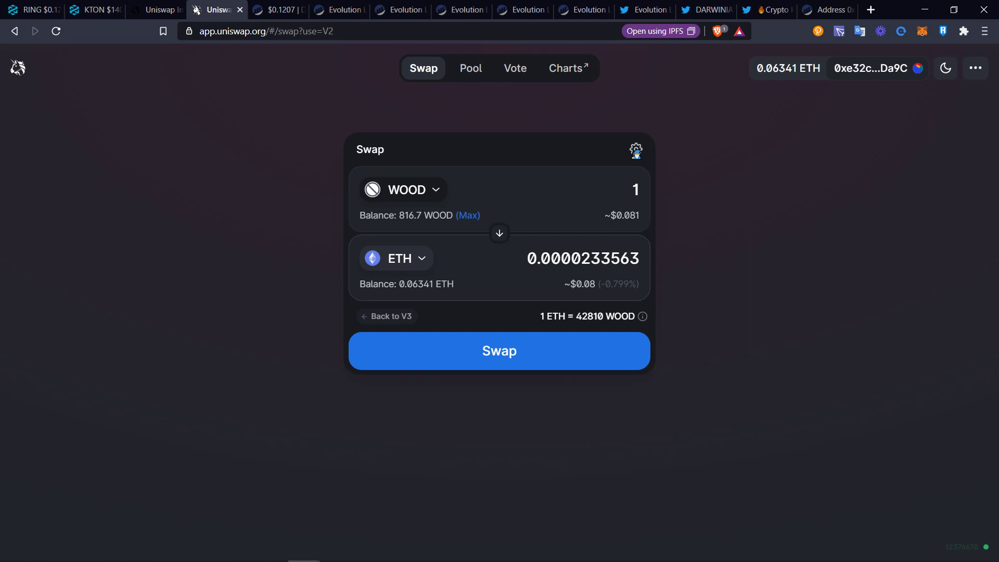
# Try a 1% slippage tolerance in the transaction settings and return it to 0.5%
pyautogui.click(636, 151)
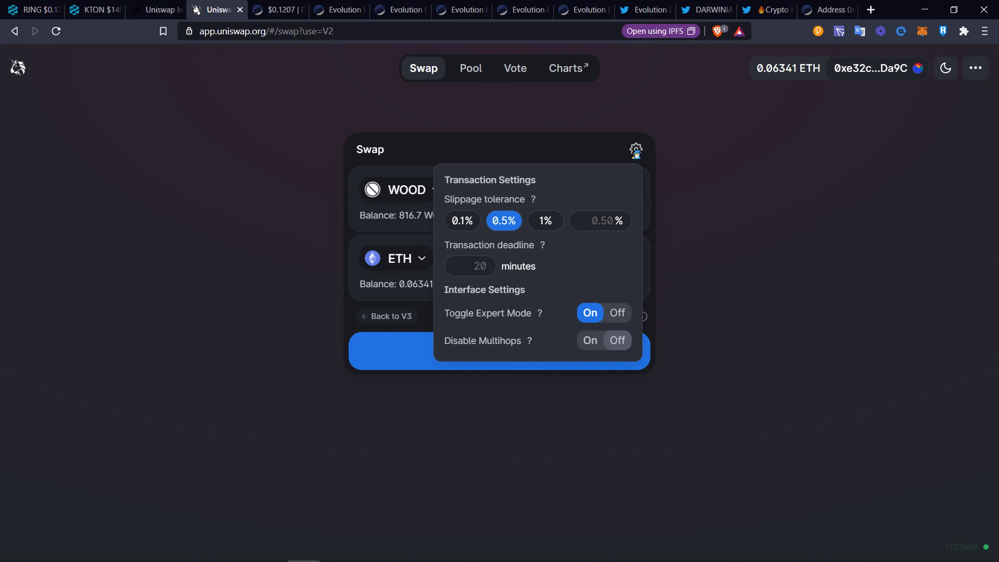
pyautogui.click(546, 220)
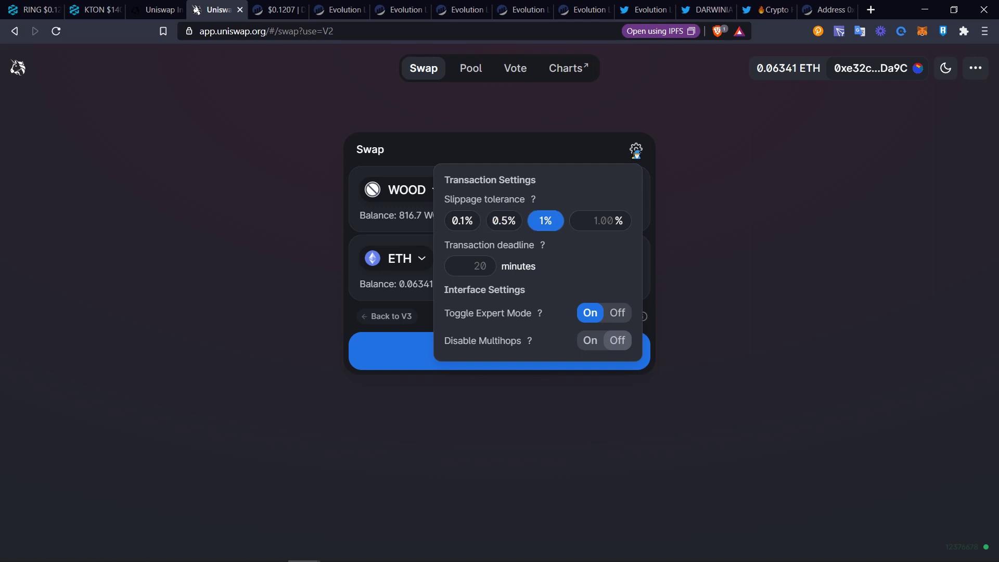
pyautogui.click(503, 221)
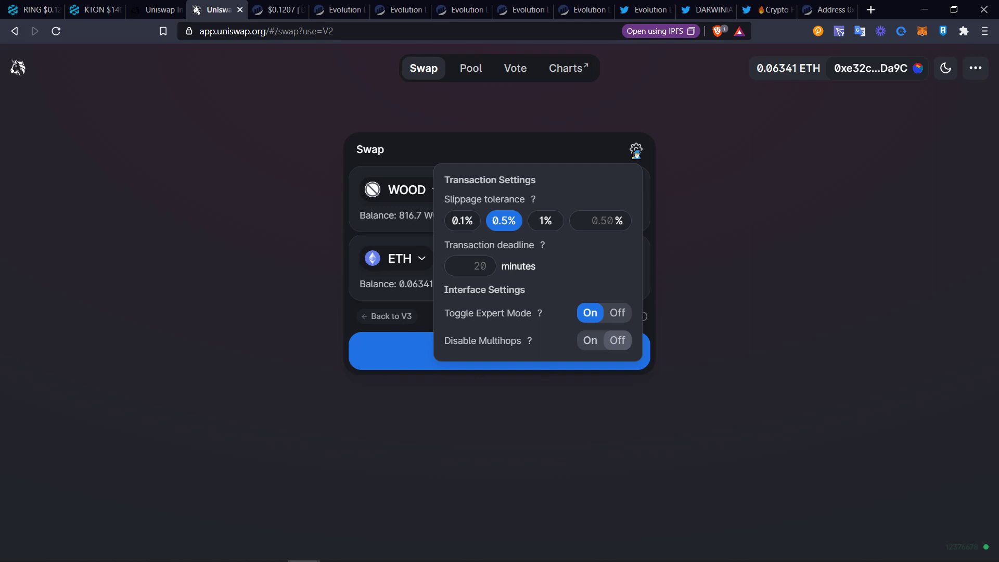
pyautogui.click(636, 151)
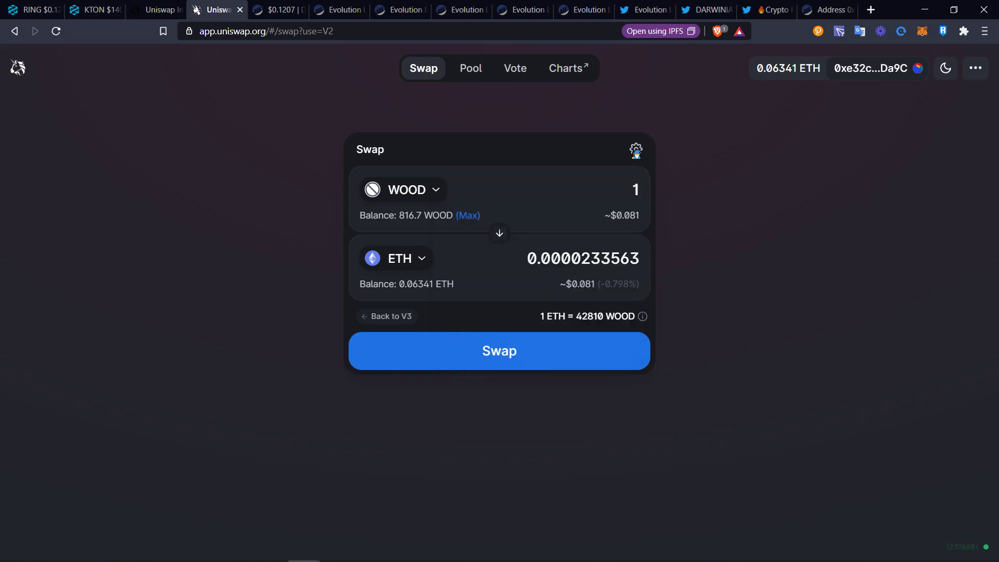
# Search for "ring" and choose RING as the token to receive for WOOD
pyautogui.click(400, 258)
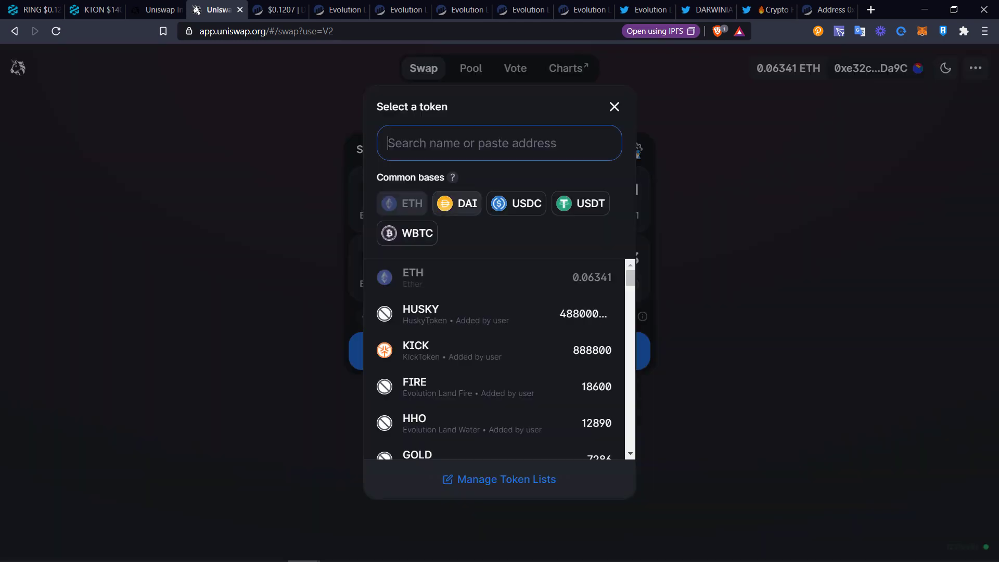
pyautogui.write('ring')
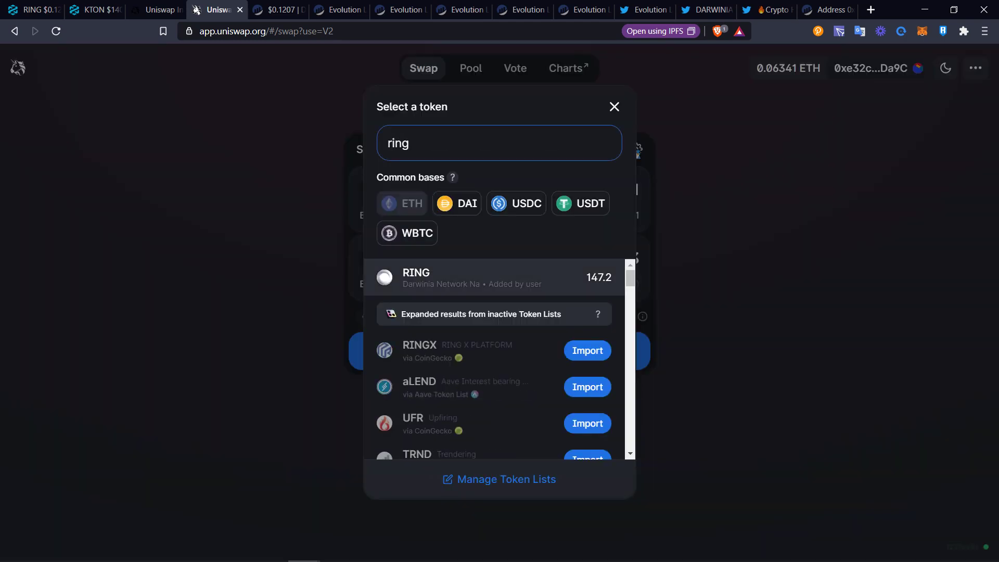
pyautogui.click(487, 277)
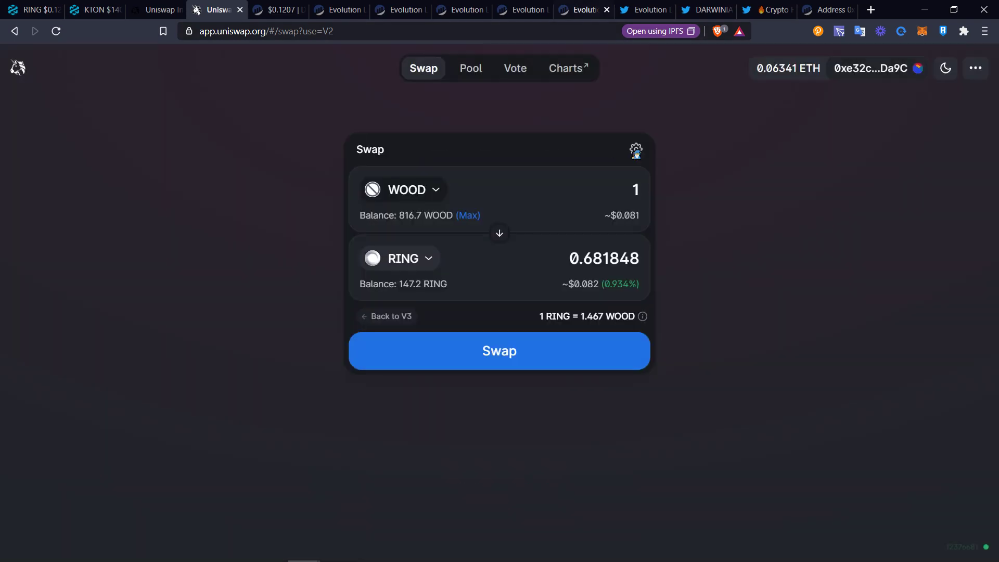
# Get the Evolution Land Water token's contract address from Etherscan and use it in Uniswap to set HHO as the token to sell
pyautogui.click(584, 10)
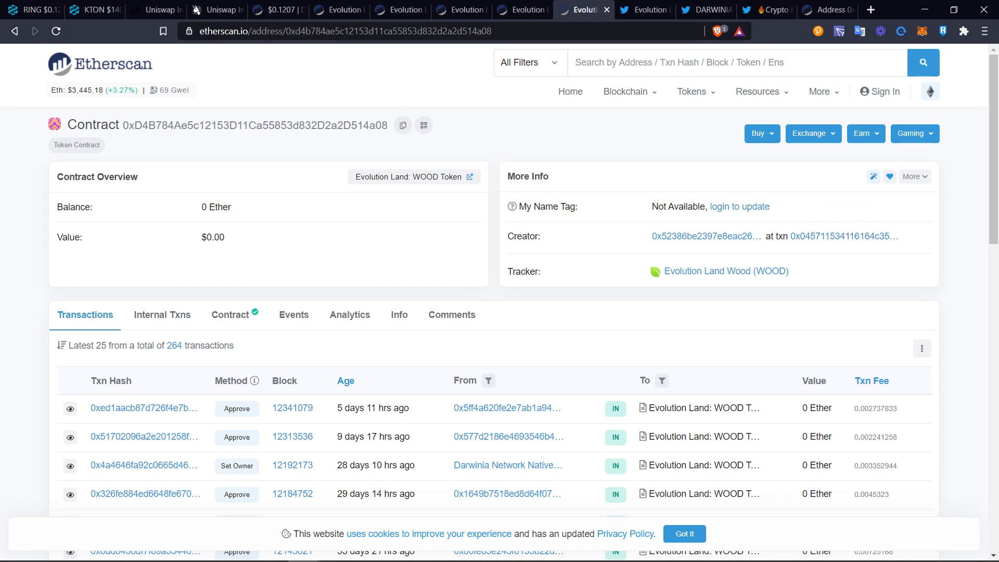
pyautogui.click(513, 10)
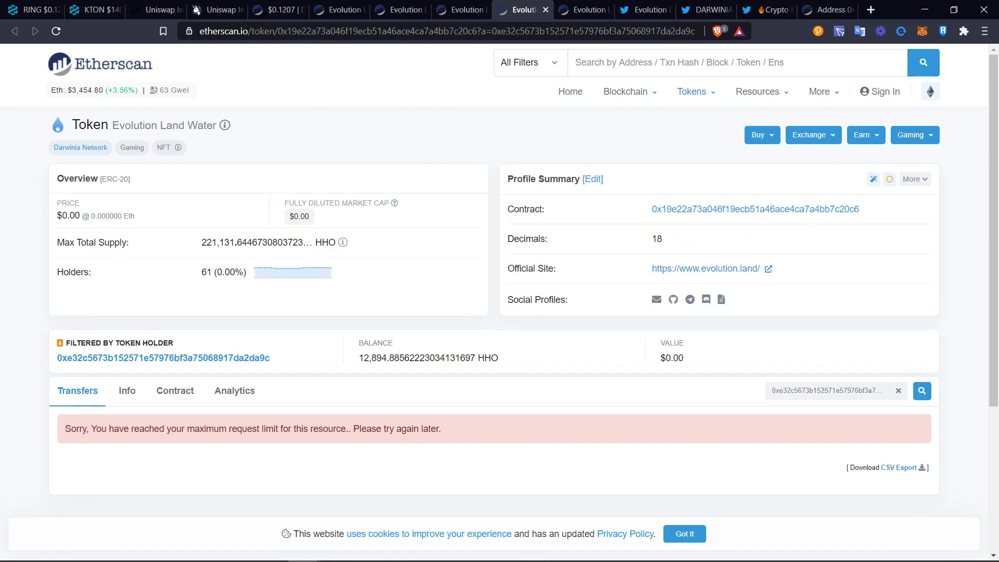
pyautogui.click(213, 9)
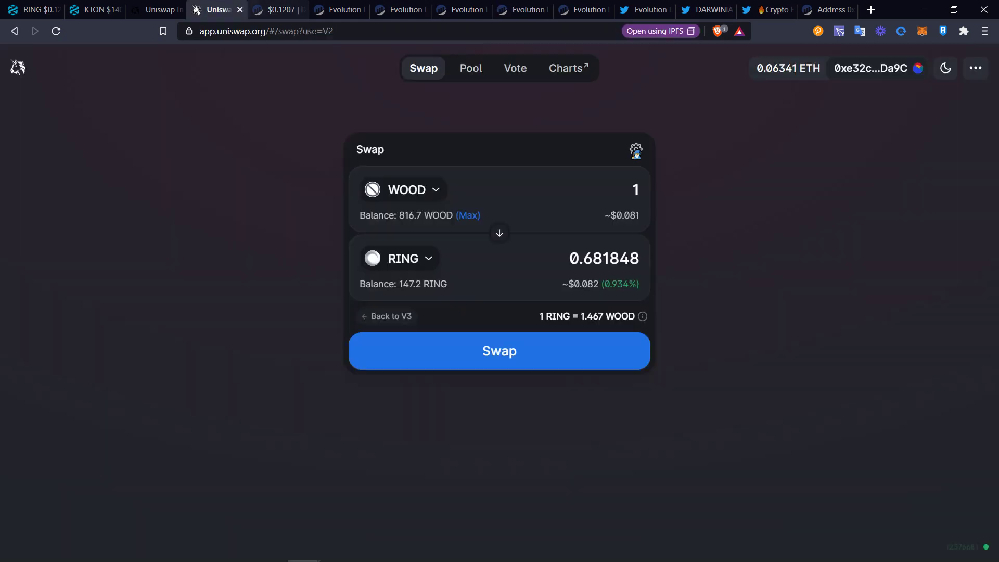
pyautogui.click(403, 189)
pyautogui.hotkey('ctrl', 'v')
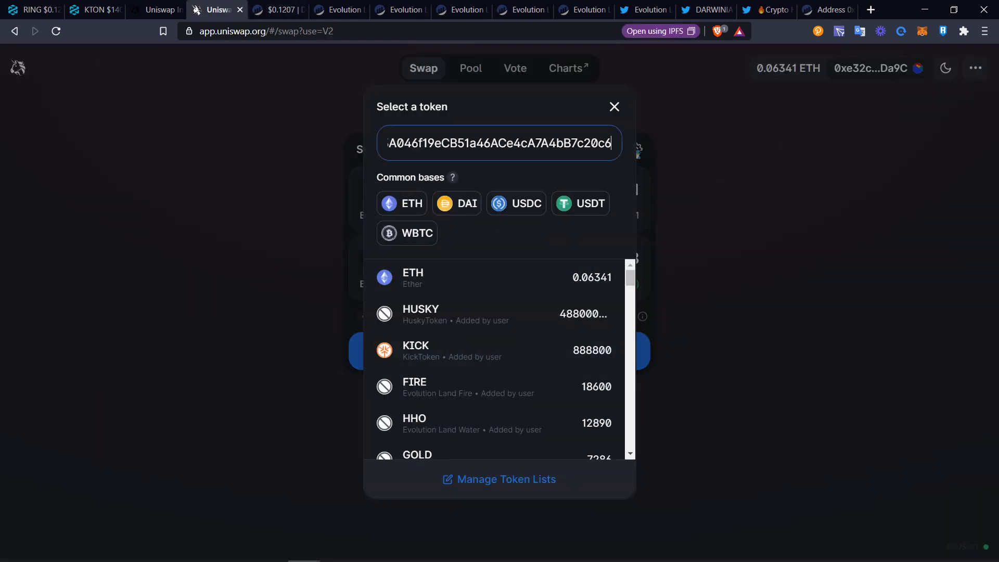
pyautogui.click(499, 276)
pyautogui.press('Return')
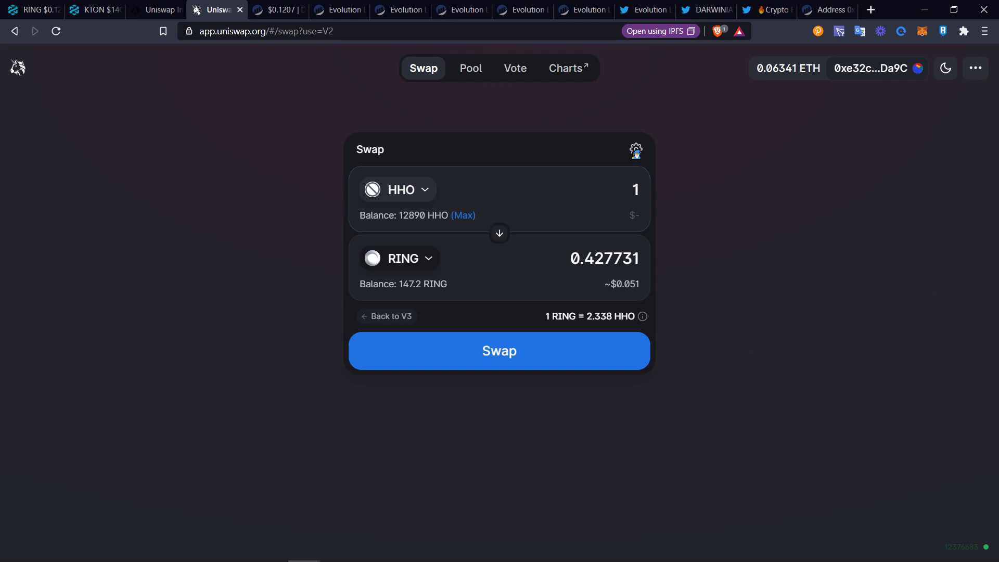
# Search for "kton", set KTON as the token to sell, and choose DAI as the token to receive
pyautogui.click(397, 190)
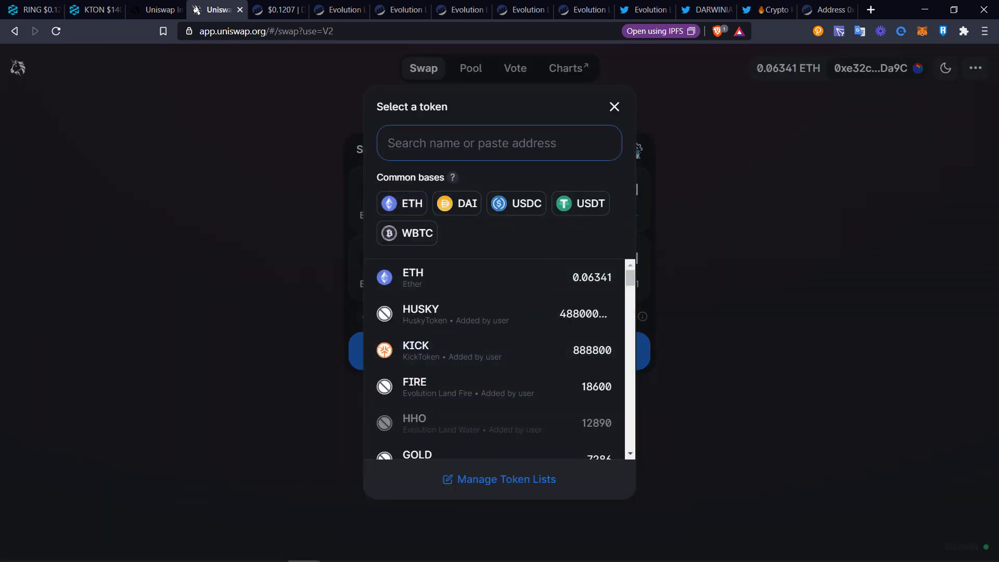
pyautogui.write('kton')
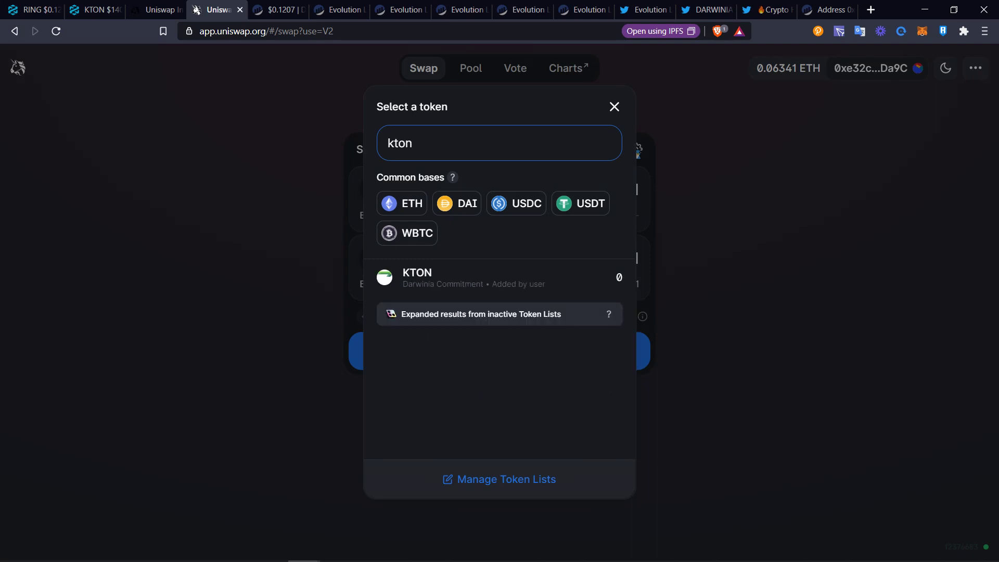
pyautogui.click(633, 272)
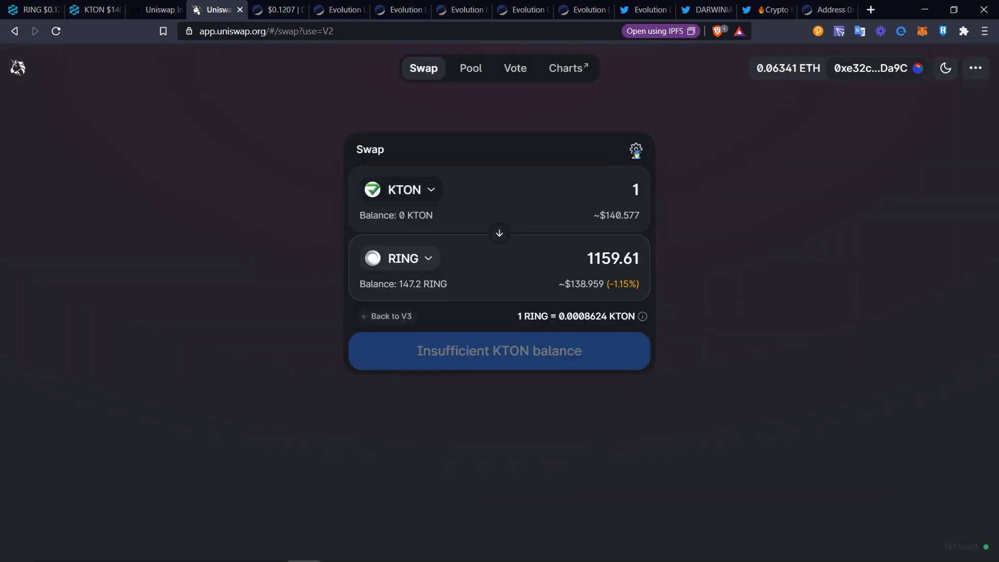
pyautogui.click(401, 189)
pyautogui.click(457, 203)
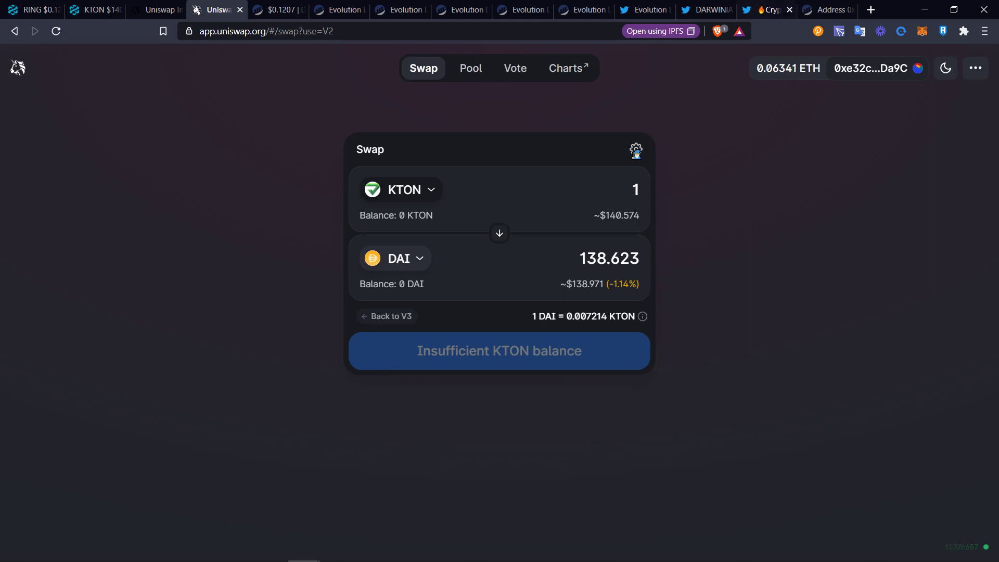
# Look through the creator's own, the Darwinia and the Evolution Land profiles on Twitter
pyautogui.click(769, 9)
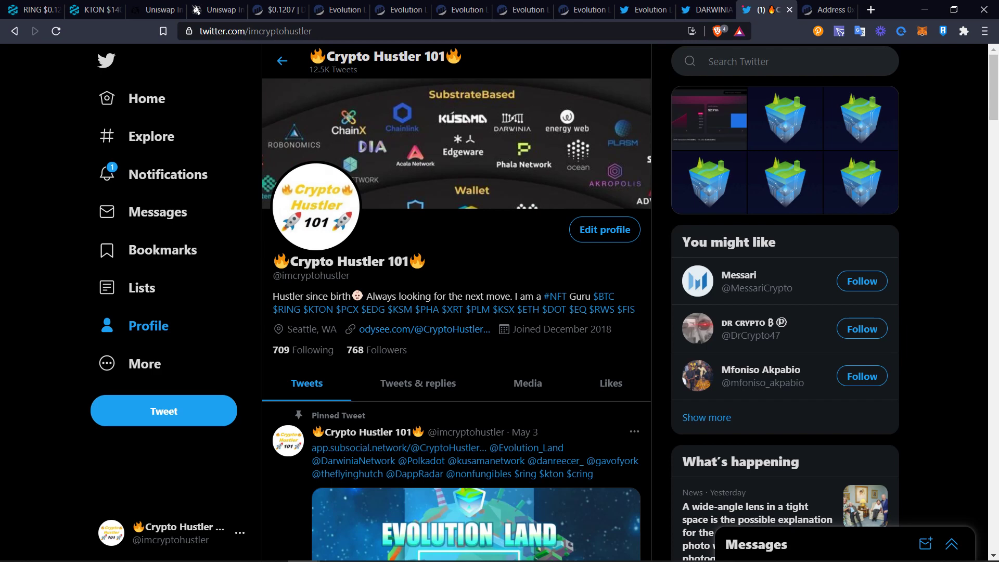
pyautogui.click(706, 9)
pyautogui.click(645, 9)
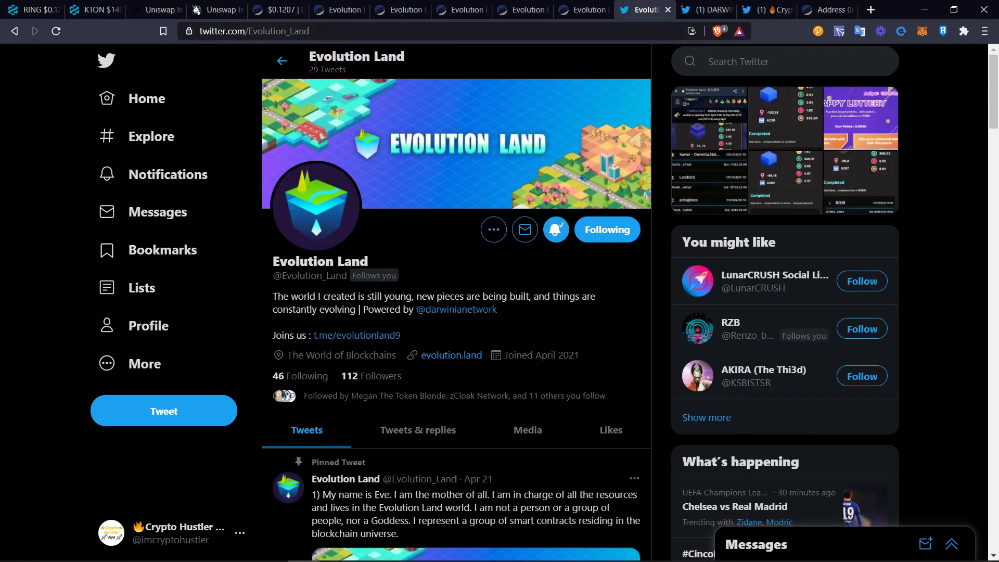